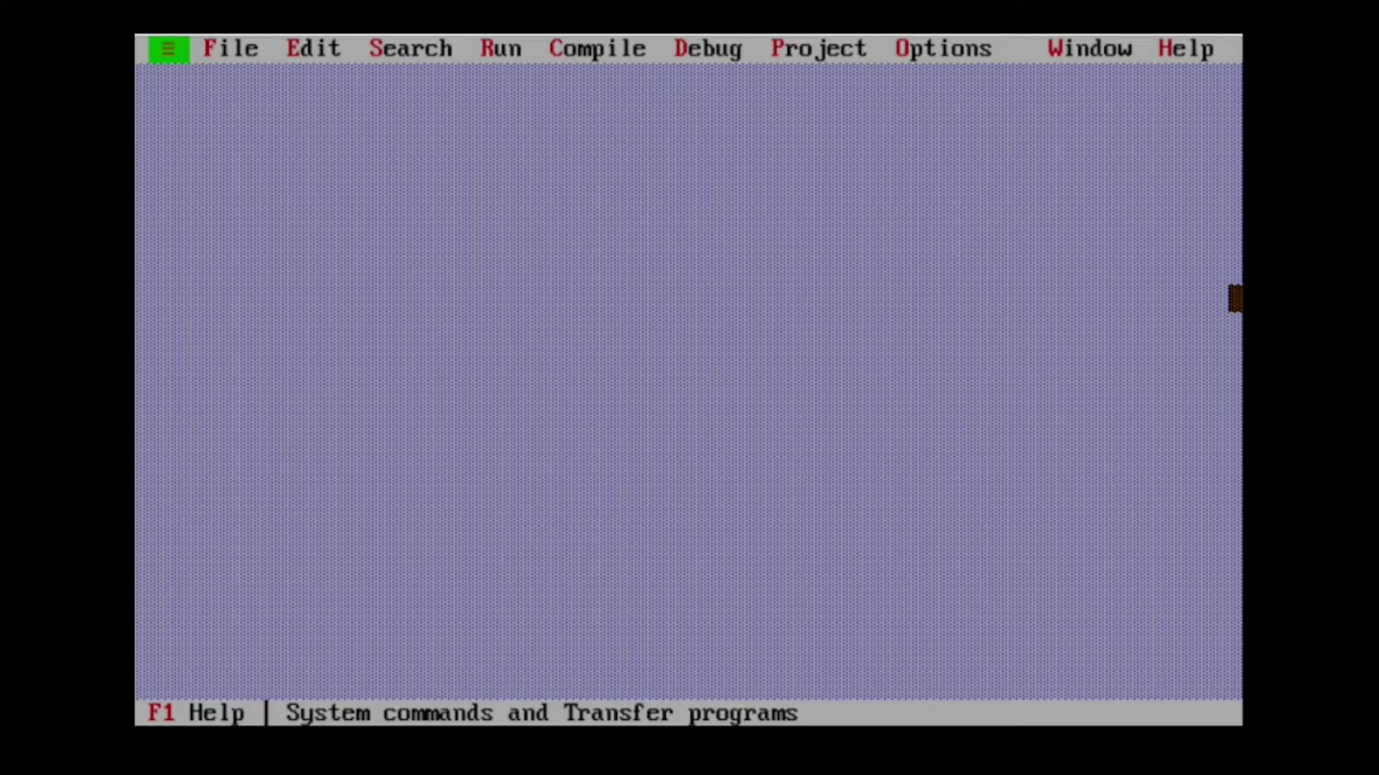
Step: Open PAINT.CPP from the file list into the Turbo C++ editor
key(Right)
key(Return)
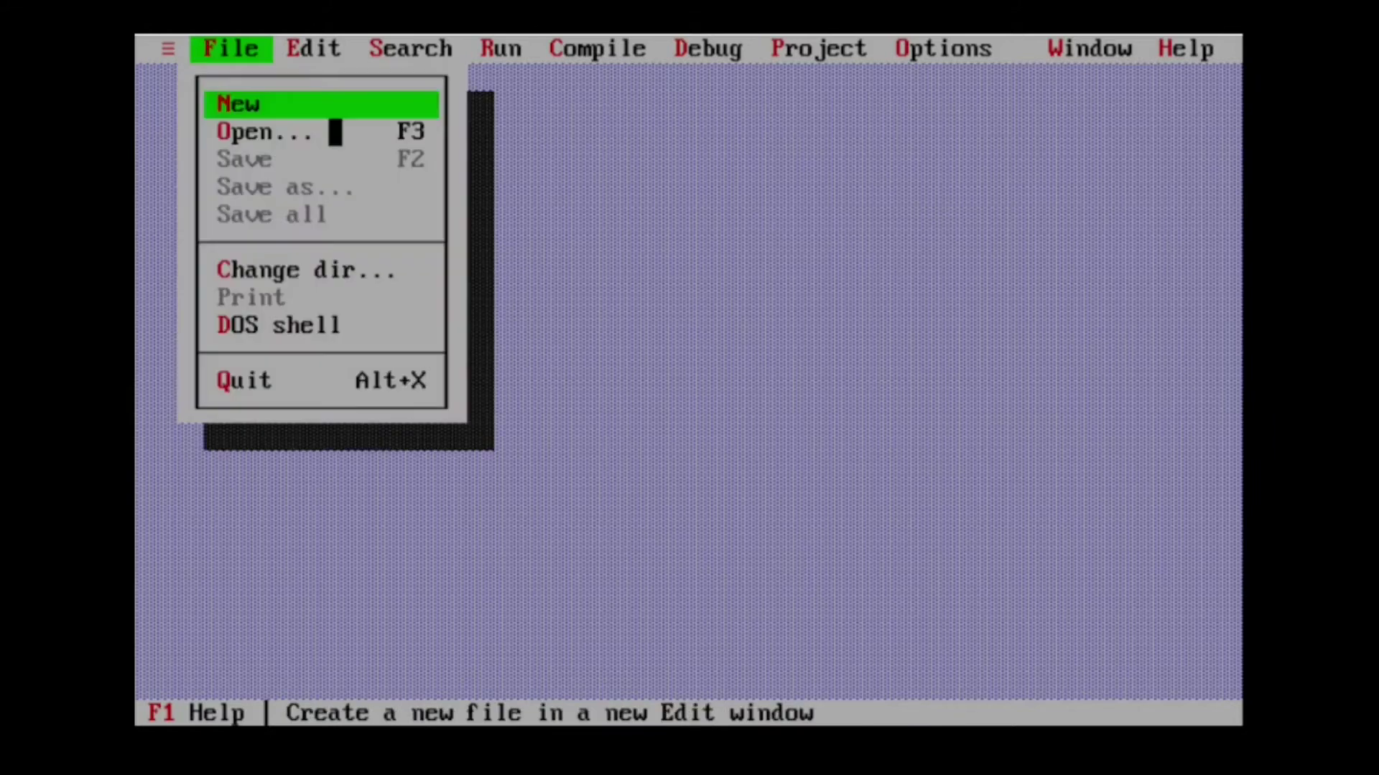
key(Down)
key(Return)
key(Tab)
key(Down)
key(Down)
key(Return)
Step: Enlarge the editor window and compile and run the paint program
key(F5)
key(F10)
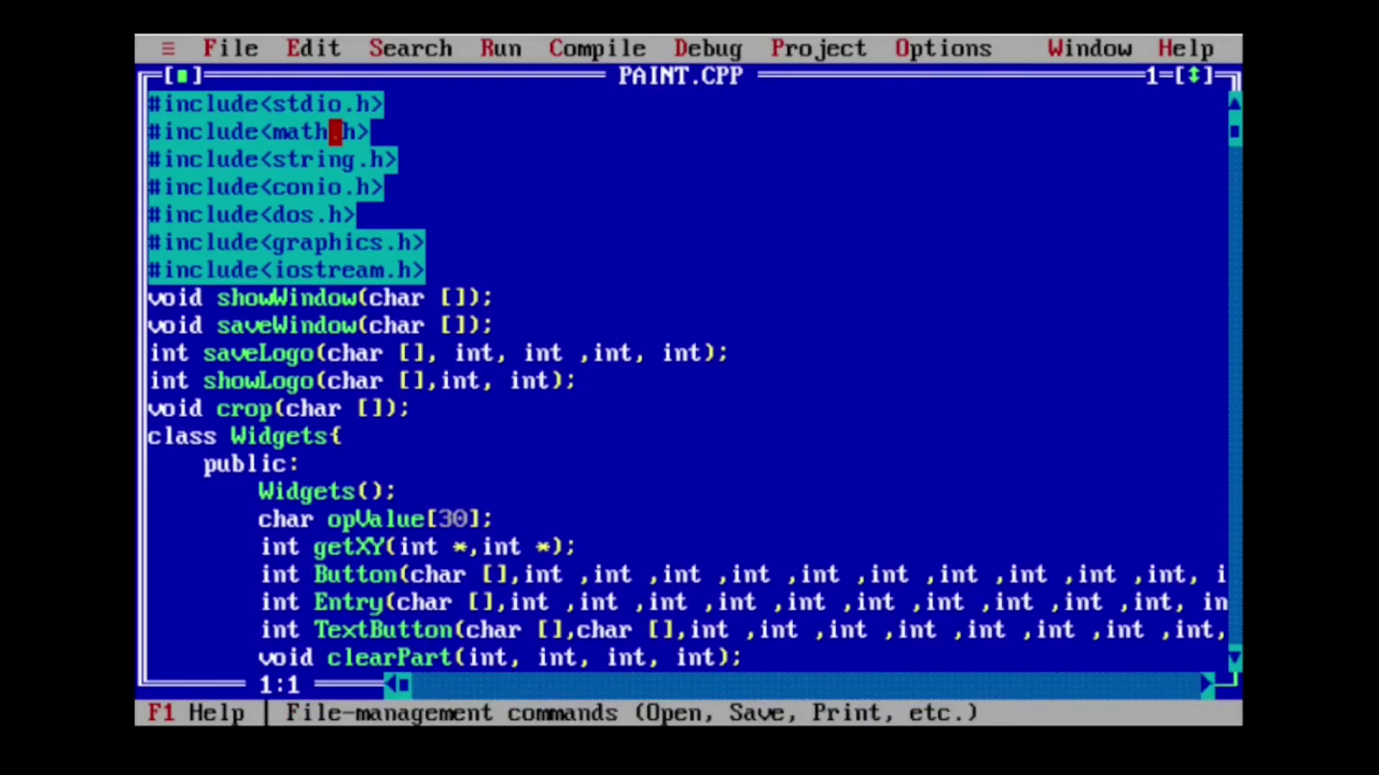
key(Right)
key(Right)
key(Right)
key(Return)
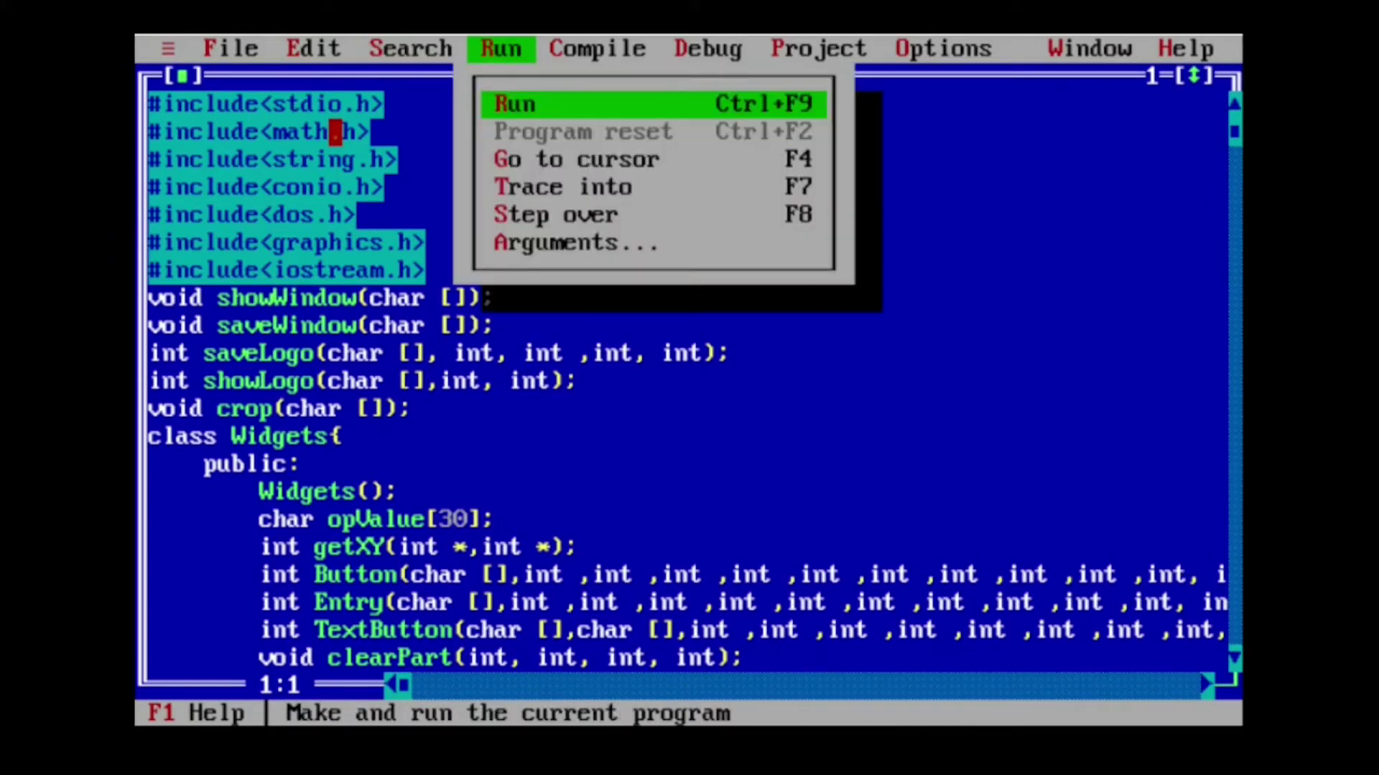
key(Return)
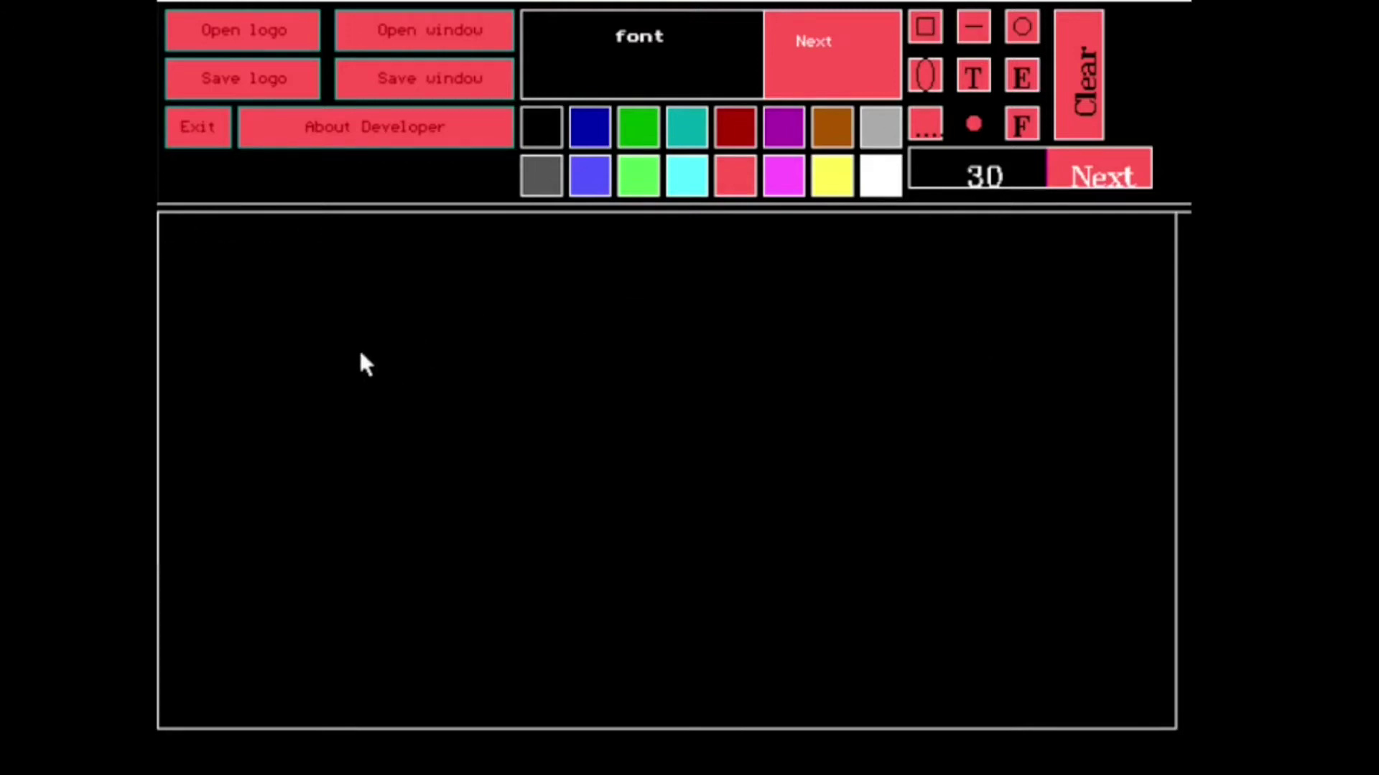
Step: Drag out a wide rectangle outline mid-canvas and a small circle at the top right
drag(408, 321, 826, 423)
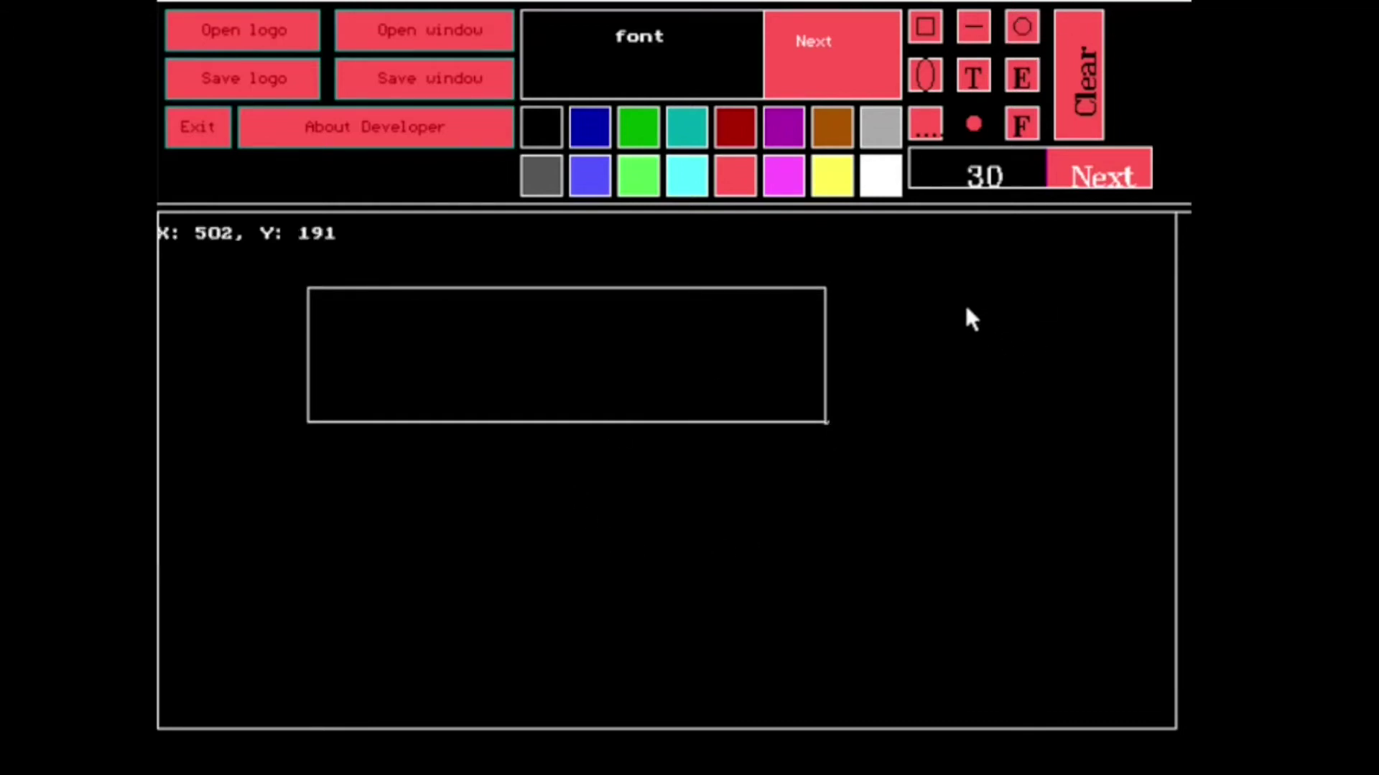
mouse_move(962, 302)
mouse_down()
mouse_move(1008, 343)
mouse_move(999, 322)
mouse_move(1036, 326)
mouse_up()
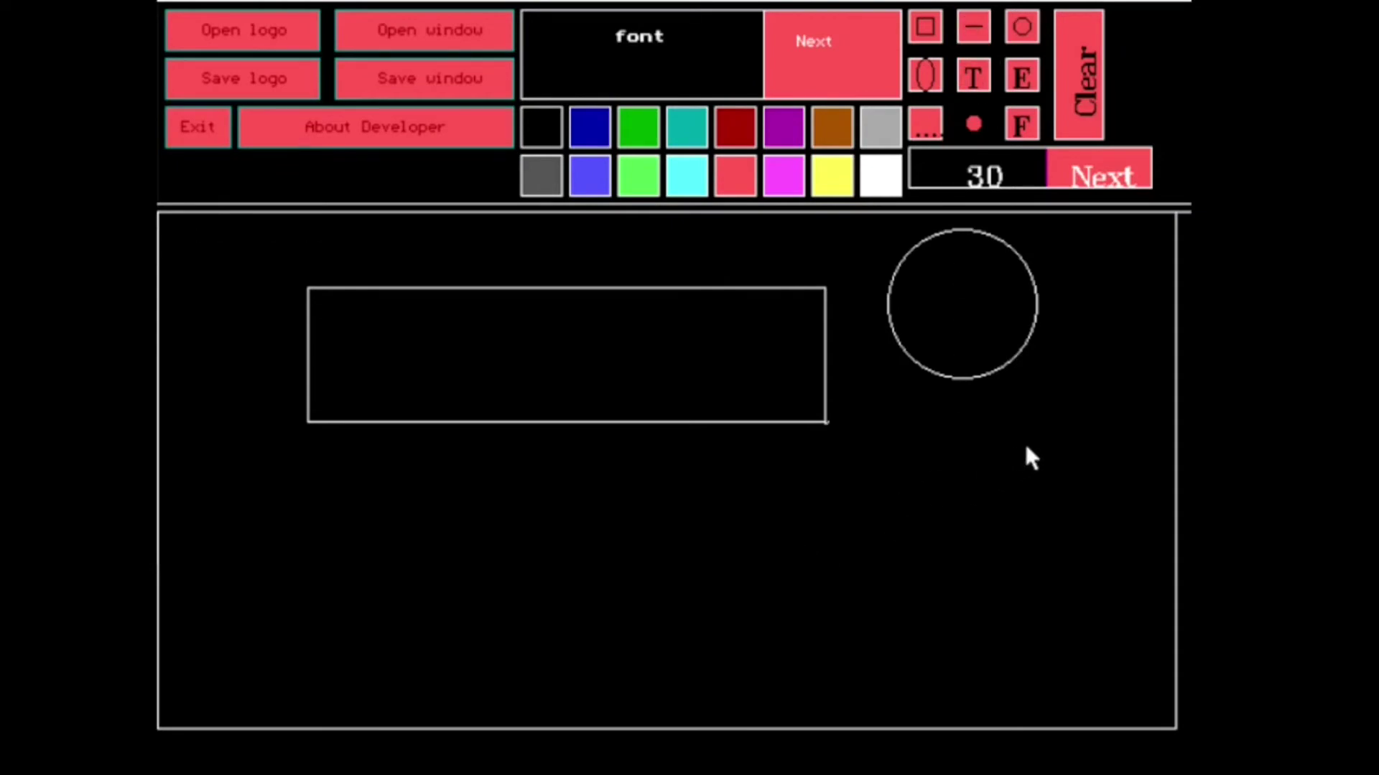
Step: Finish a white diagonal line and draw a blue ellipse at the lower left
click(669, 527)
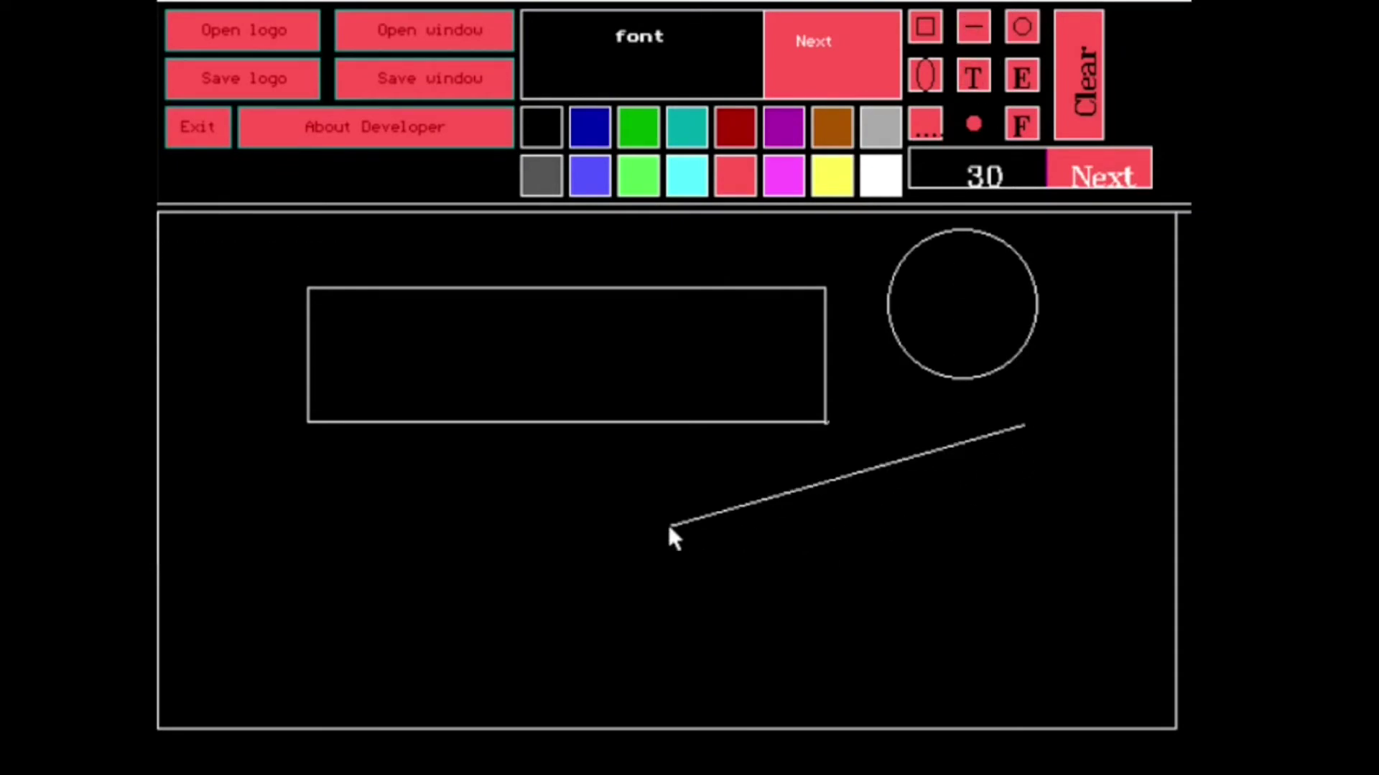
click(594, 163)
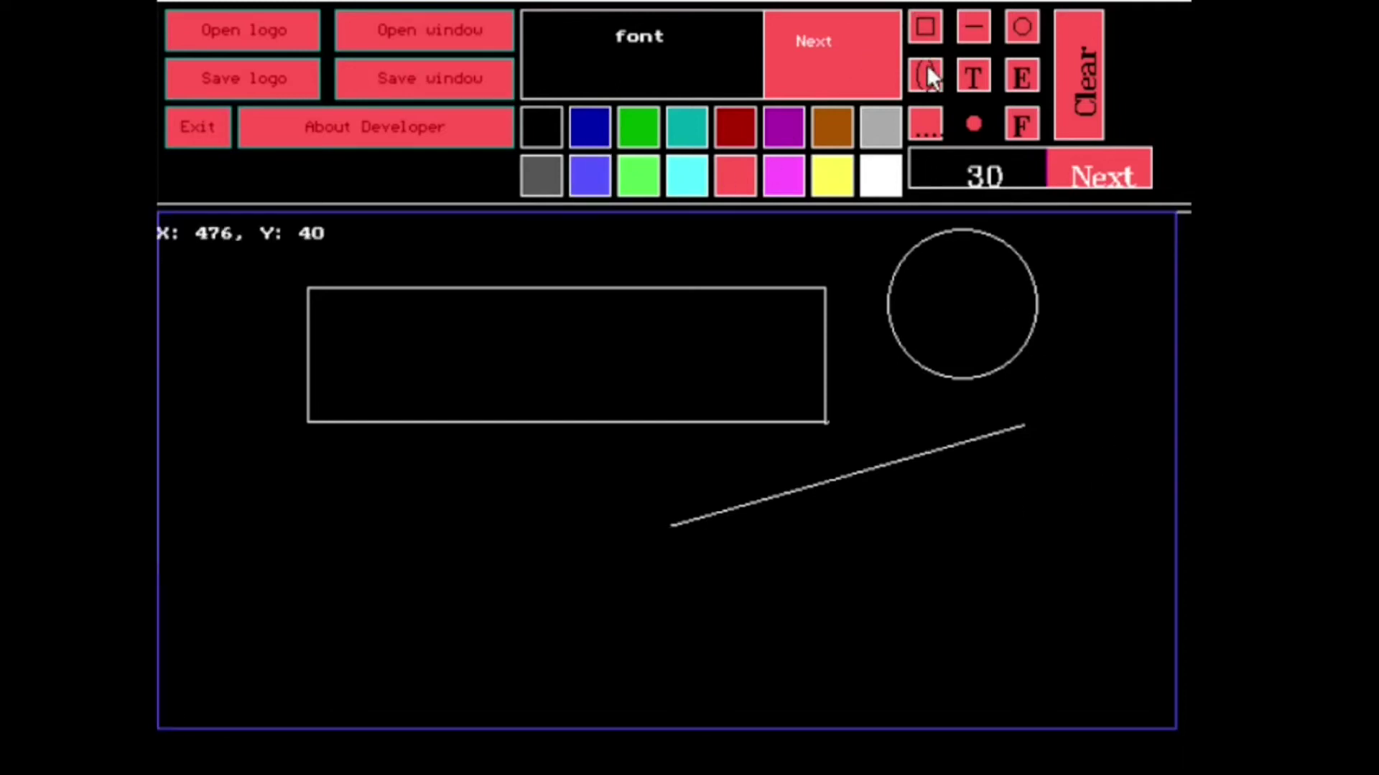
mouse_move(395, 548)
mouse_down()
mouse_move(502, 587)
mouse_move(512, 614)
mouse_move(535, 606)
mouse_up()
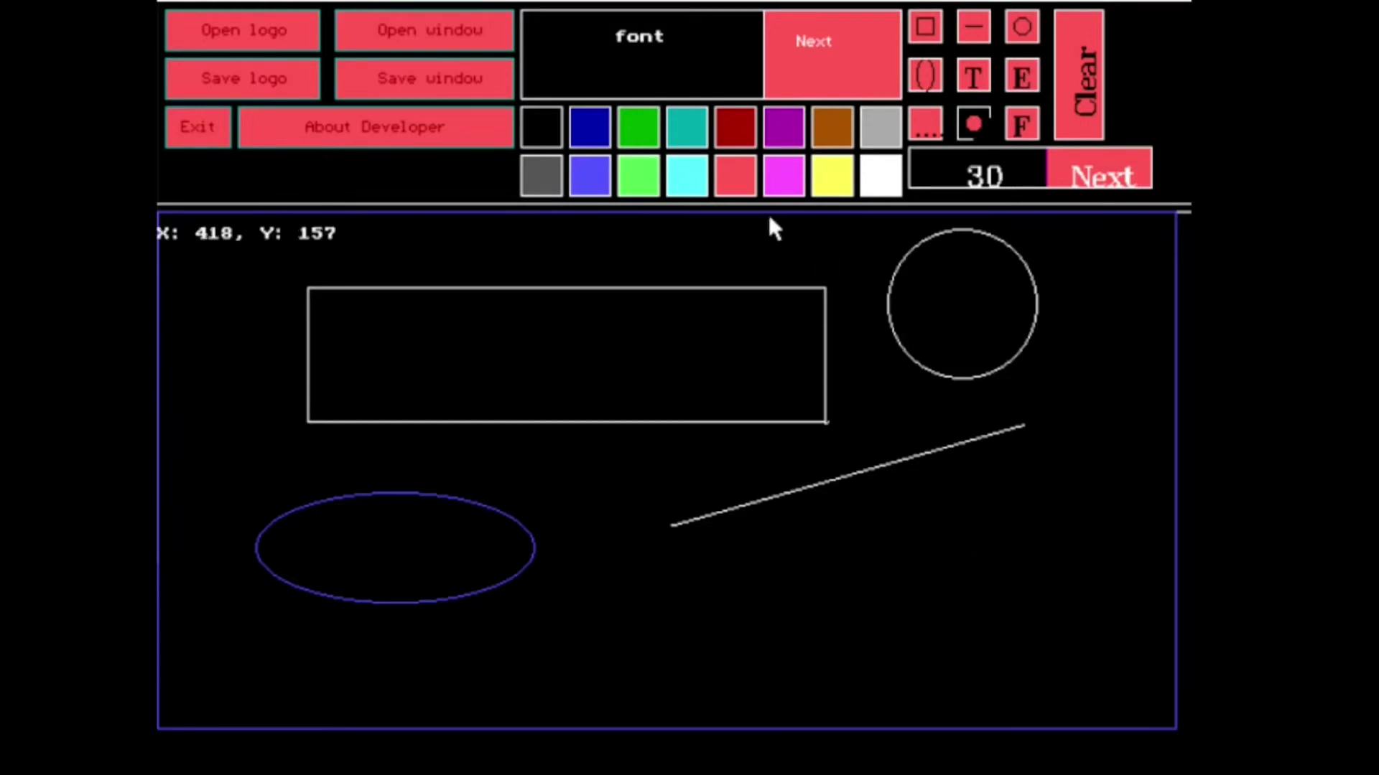
Step: Paint a thick red freehand stroke, then spray yellow dots below the line and along the bottom
click(752, 188)
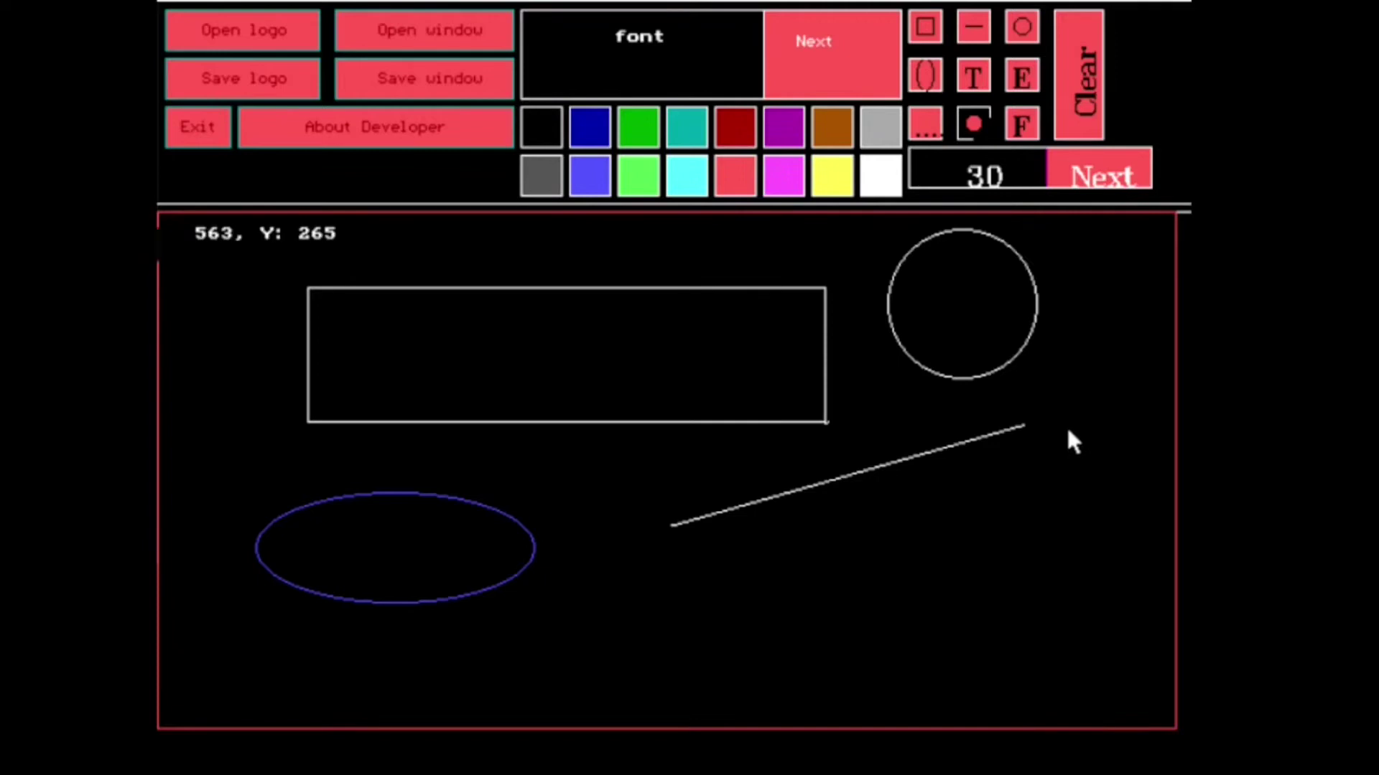
mouse_move(1067, 429)
mouse_down()
mouse_move(1074, 491)
mouse_move(1053, 575)
mouse_move(1011, 613)
mouse_move(853, 625)
mouse_move(895, 564)
mouse_move(994, 482)
mouse_up()
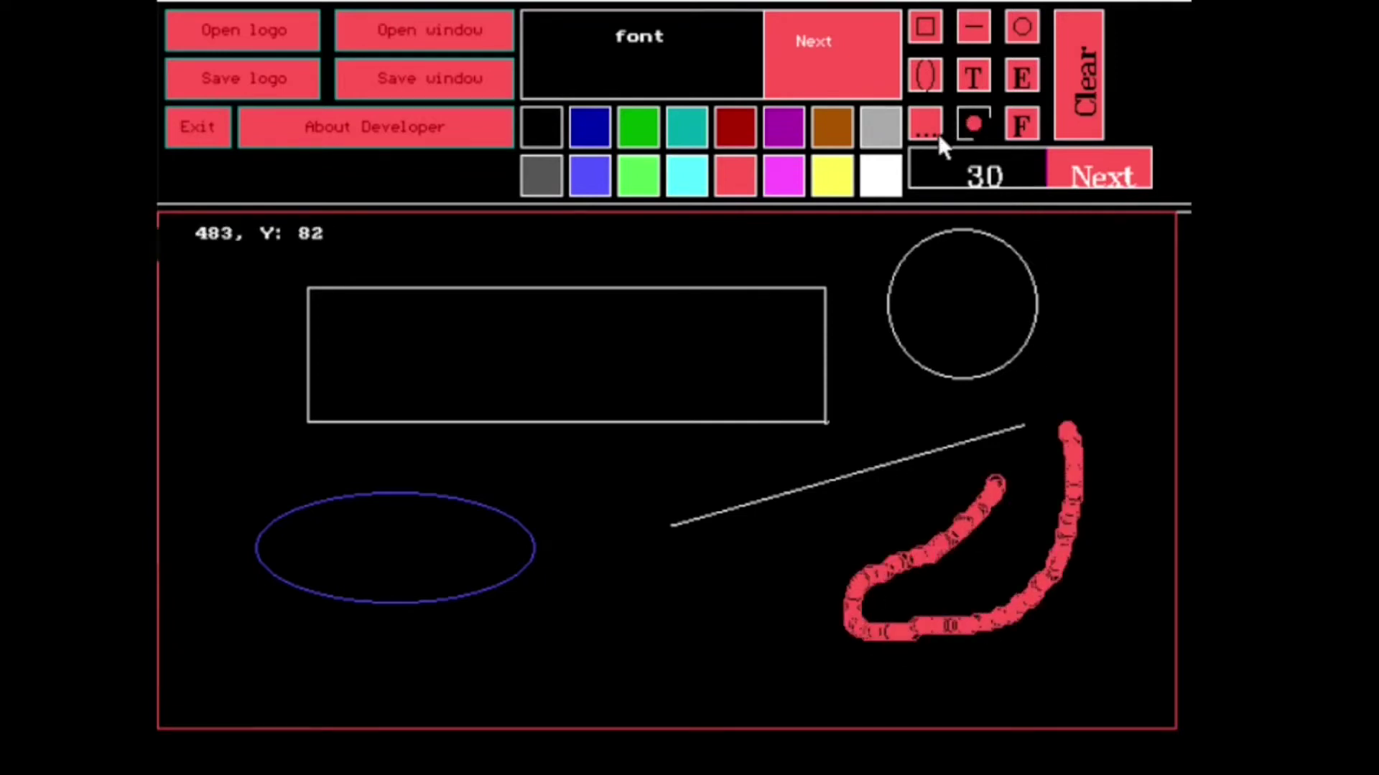
click(824, 172)
mouse_move(681, 648)
mouse_down()
mouse_move(616, 576)
mouse_move(630, 529)
mouse_move(719, 624)
mouse_move(777, 537)
mouse_move(734, 641)
mouse_move(661, 547)
mouse_move(757, 572)
mouse_move(845, 511)
mouse_up()
mouse_move(563, 616)
mouse_down()
mouse_move(484, 635)
mouse_move(667, 665)
mouse_move(817, 667)
mouse_up()
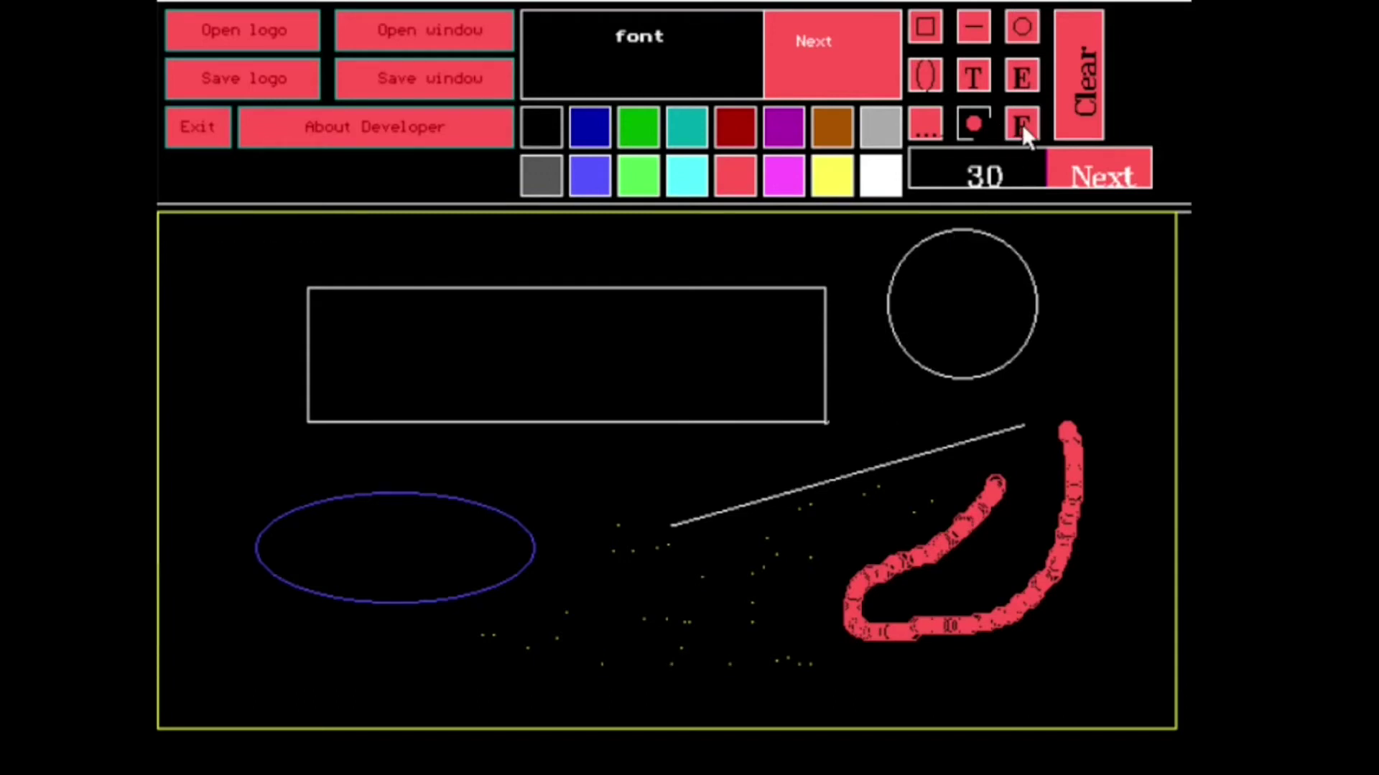
Step: Flood-fill the rectangle with magenta, the circle with yellow and the ellipse with white
click(777, 179)
click(579, 399)
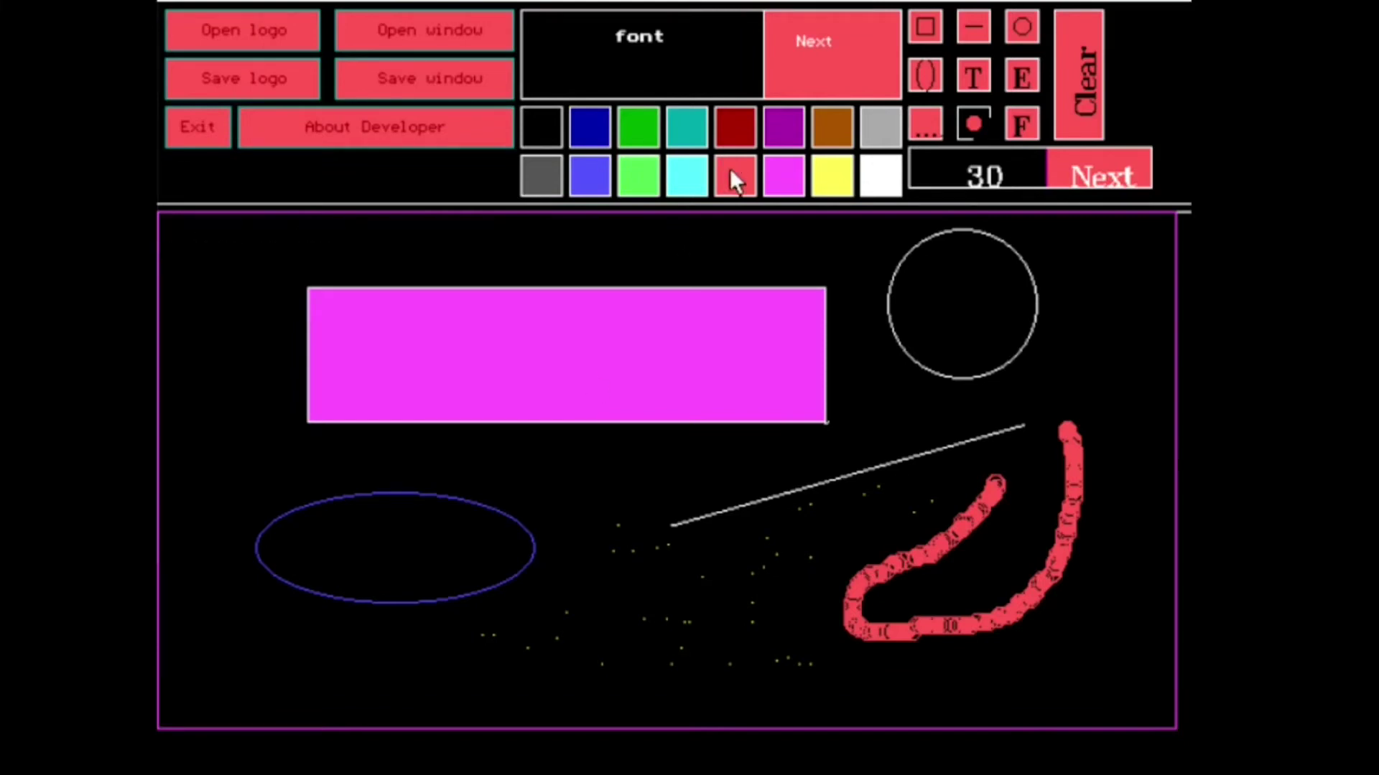
click(834, 174)
click(939, 293)
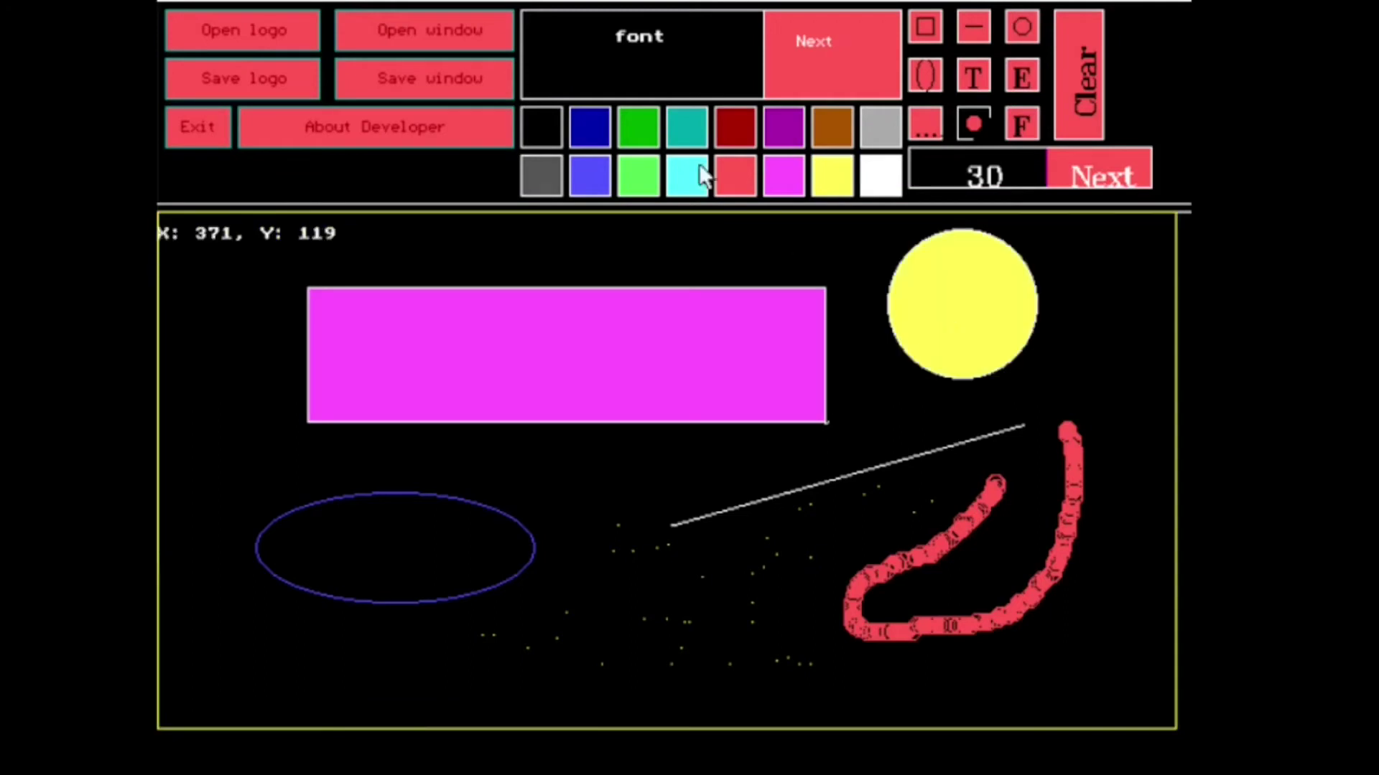
click(869, 172)
click(402, 569)
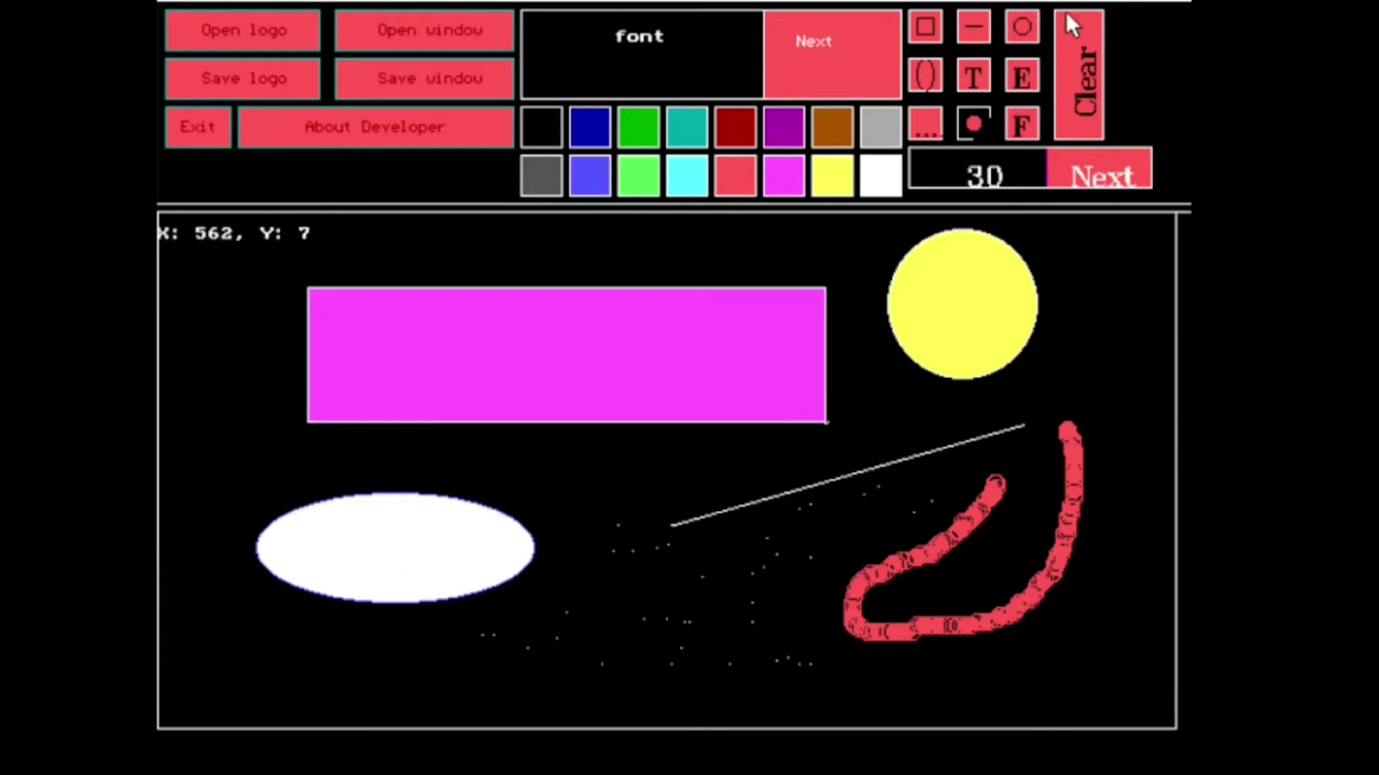
Step: Switch to the eraser and wipe the spray dots on the left side
click(1021, 79)
mouse_move(739, 575)
mouse_down()
mouse_move(695, 612)
mouse_move(615, 606)
mouse_move(626, 570)
mouse_move(622, 616)
mouse_move(533, 645)
mouse_move(650, 619)
mouse_up()
click(640, 629)
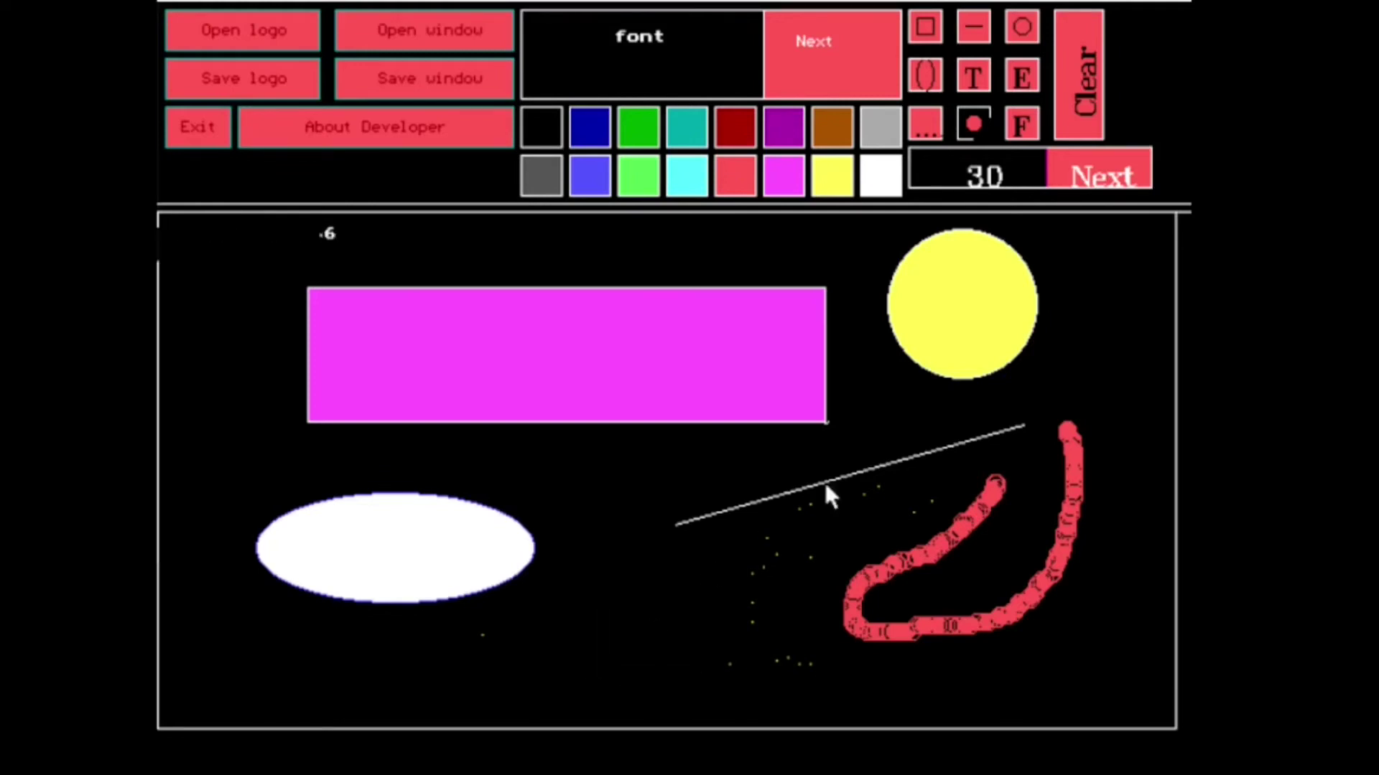
Step: Step the tool size up through 3 and 9 until it reads 17
click(1128, 166)
click(1127, 165)
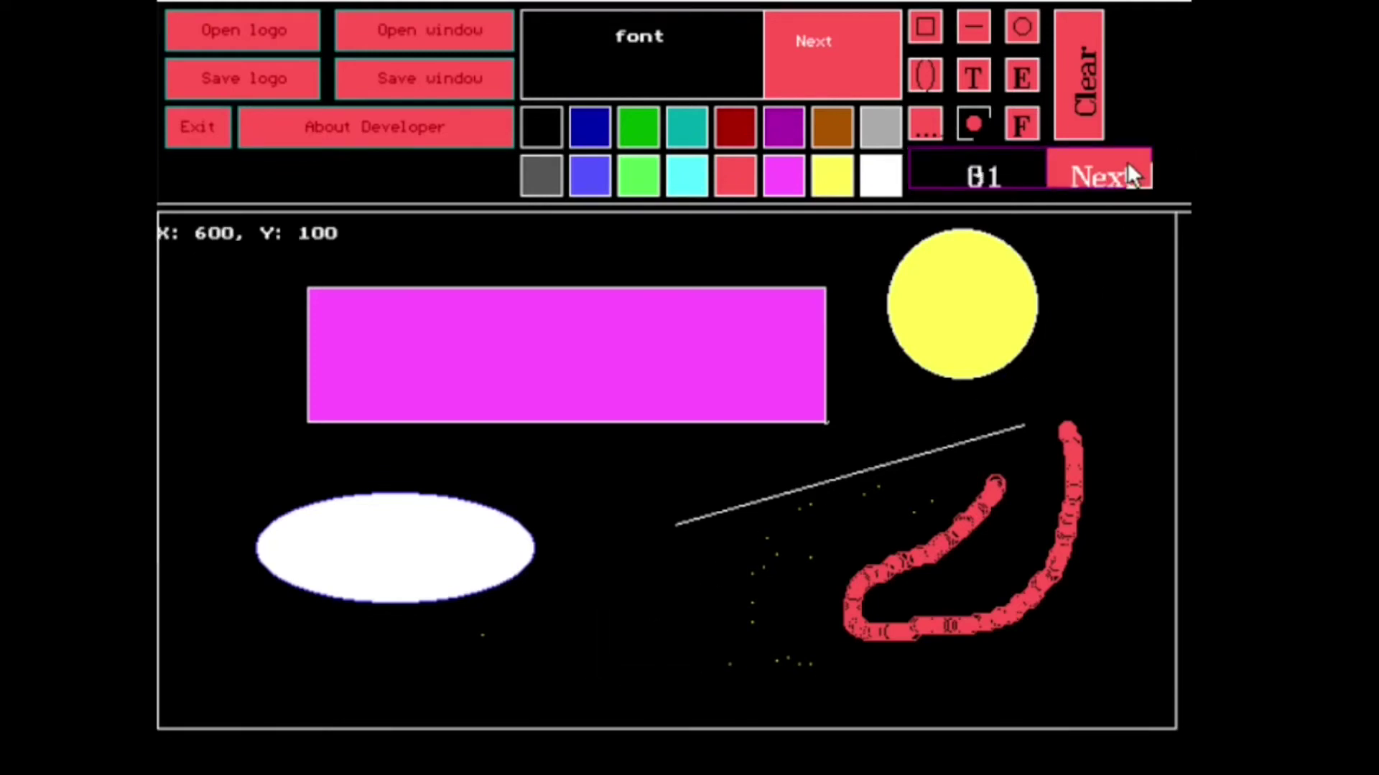
click(1128, 165)
click(1127, 165)
click(1126, 170)
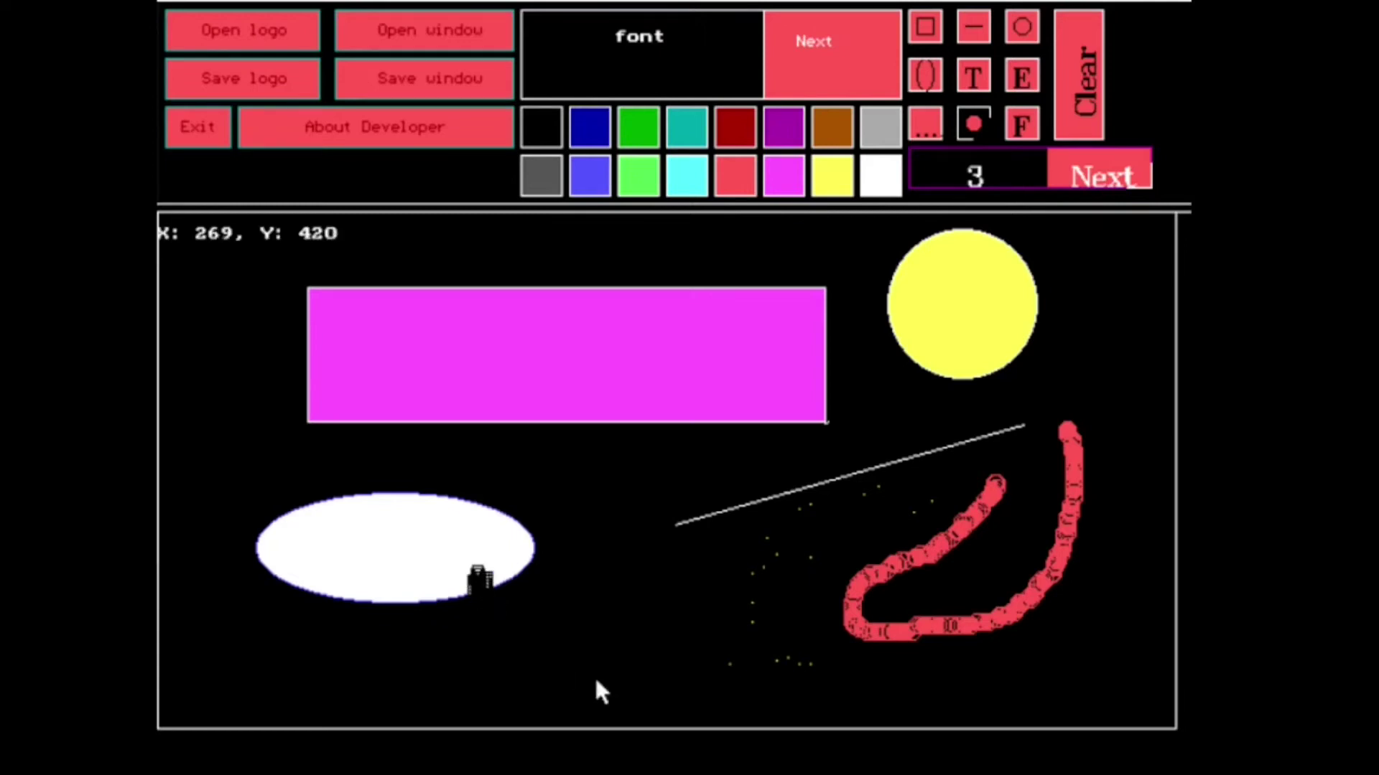
click(1081, 160)
click(1081, 160)
click(1082, 161)
click(1081, 165)
click(1081, 166)
click(1081, 165)
click(1081, 165)
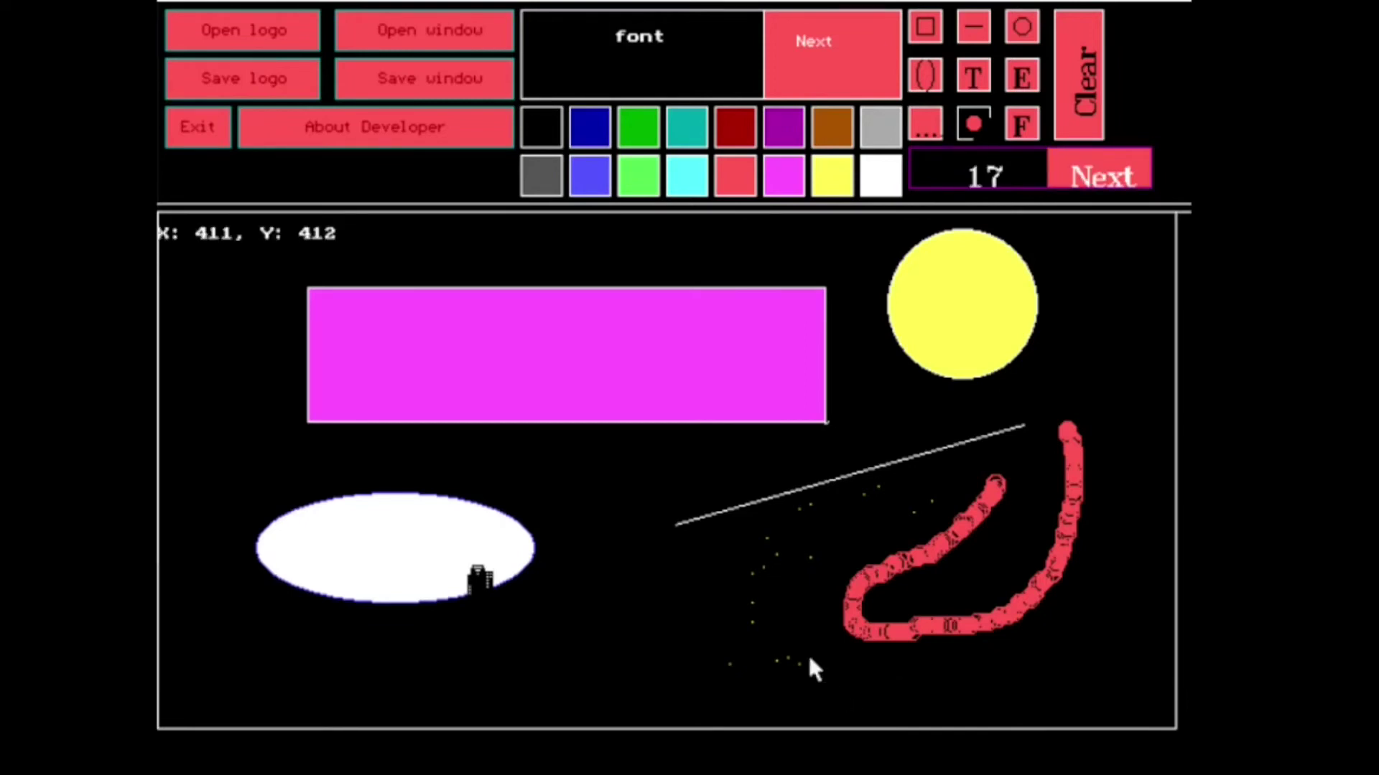
Step: Sweep the size-17 eraser over the line, red stroke and leftover yellow spray dots
mouse_move(769, 644)
mouse_down()
mouse_move(741, 609)
mouse_move(787, 561)
mouse_move(783, 545)
mouse_move(775, 648)
mouse_move(753, 661)
mouse_move(859, 596)
mouse_move(940, 515)
mouse_move(988, 497)
mouse_move(893, 527)
mouse_move(813, 525)
mouse_move(844, 514)
mouse_move(909, 529)
mouse_move(889, 622)
mouse_move(1016, 591)
mouse_move(1071, 514)
mouse_move(1054, 446)
mouse_move(970, 465)
mouse_move(1006, 437)
mouse_move(1001, 467)
mouse_move(943, 480)
mouse_move(938, 458)
mouse_move(696, 529)
mouse_move(710, 508)
mouse_move(661, 533)
mouse_move(909, 470)
mouse_move(679, 530)
mouse_move(789, 510)
mouse_move(677, 570)
mouse_move(779, 524)
mouse_move(769, 482)
mouse_move(771, 541)
mouse_move(779, 511)
mouse_move(747, 520)
mouse_move(814, 516)
mouse_up()
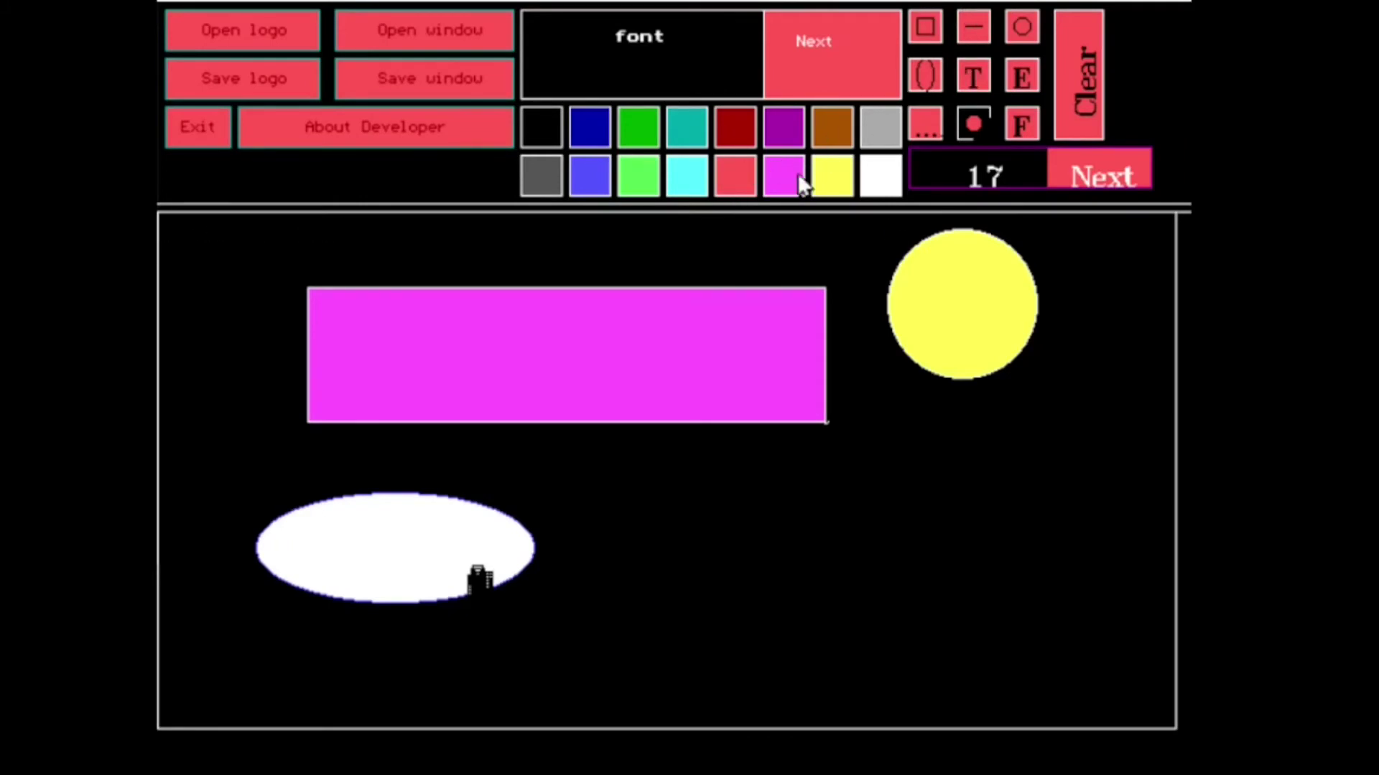
Step: Pick yellow and stamp the word 'Innovate' inside the magenta rectangle
click(833, 186)
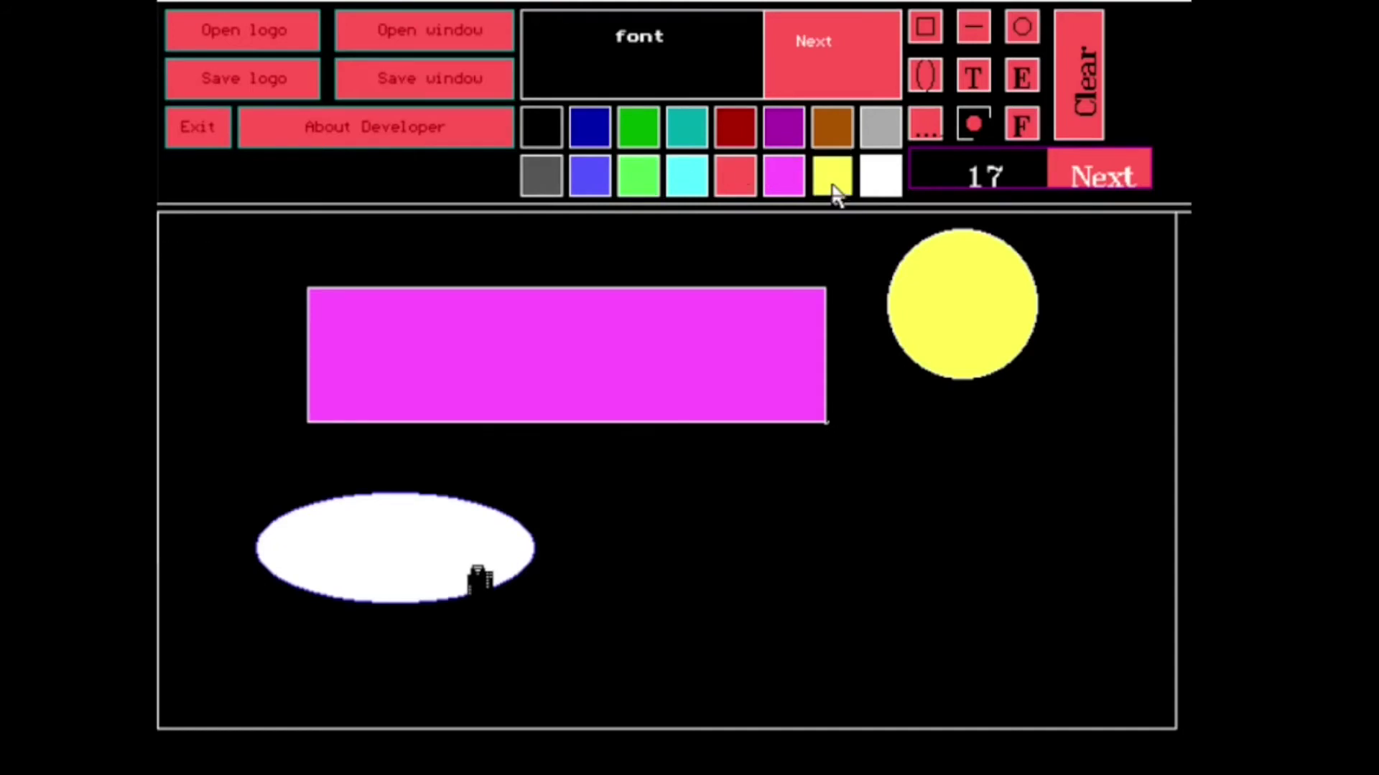
click(376, 330)
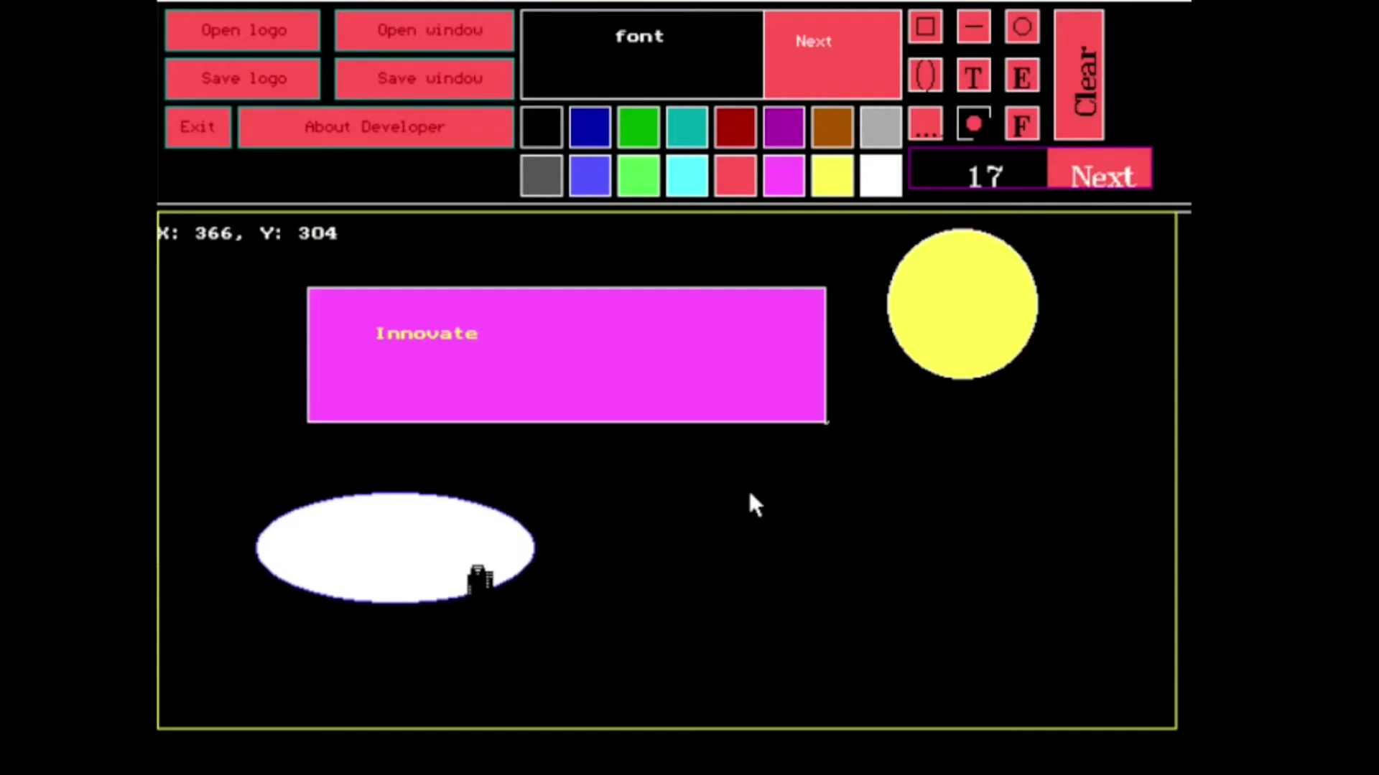
Step: Cycle the text font forward ten times to reach the large thin outline style
click(846, 50)
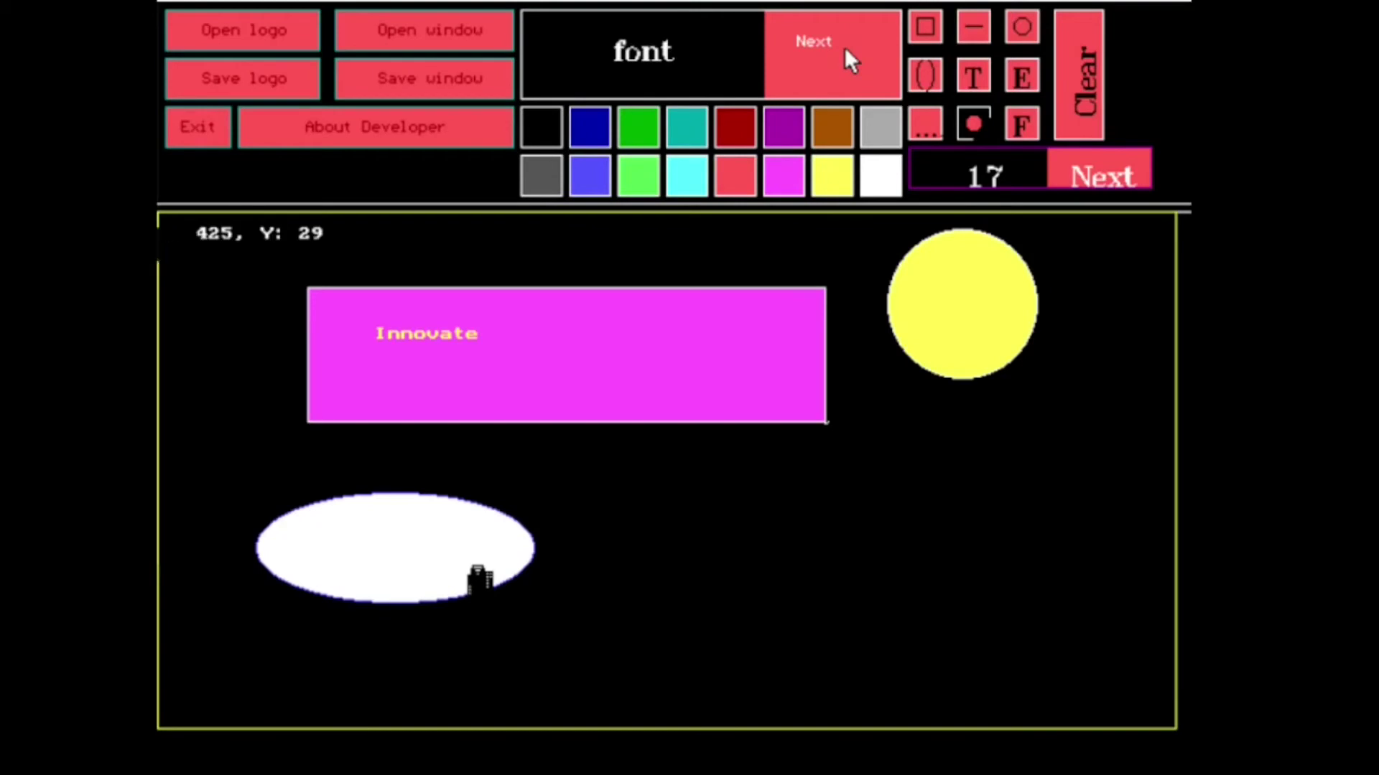
click(844, 46)
click(844, 46)
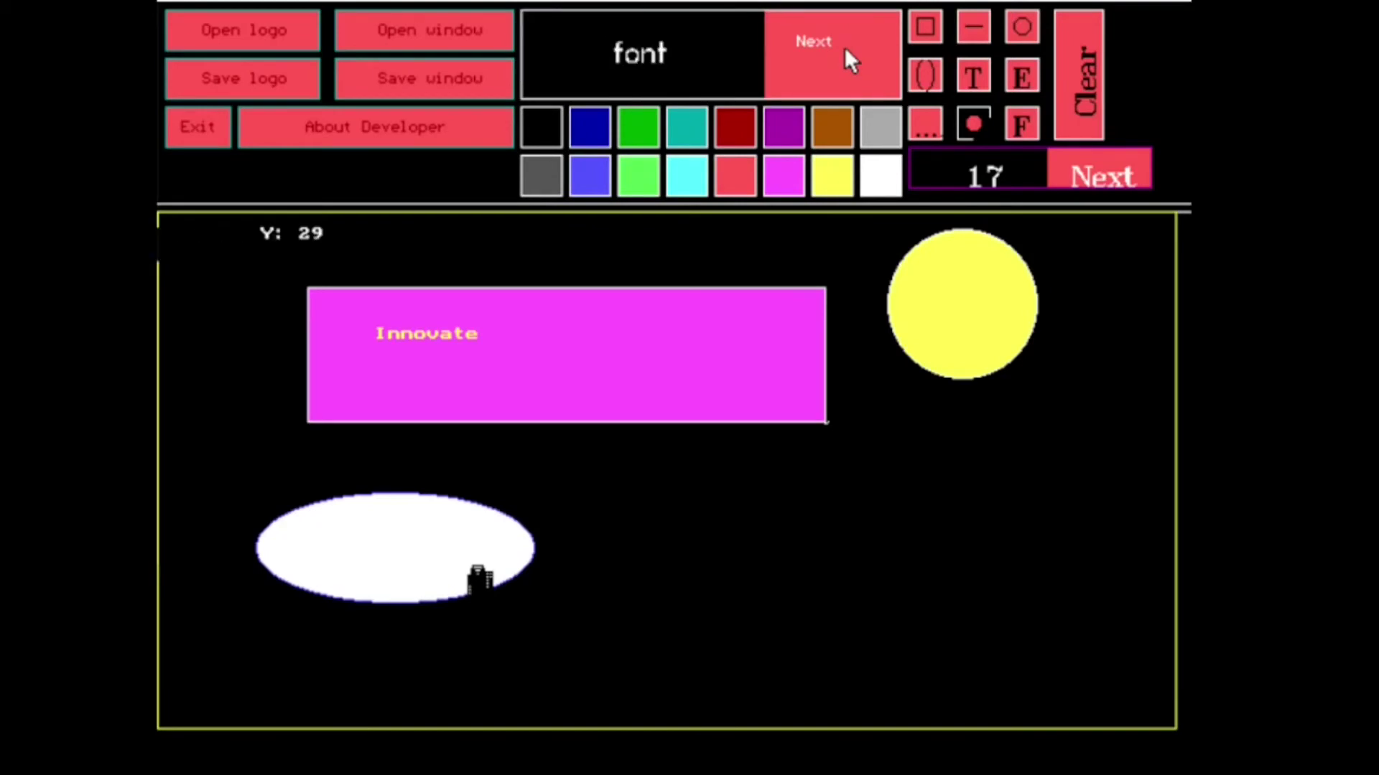
click(844, 46)
click(845, 46)
click(845, 46)
click(844, 46)
click(845, 46)
click(844, 46)
click(844, 46)
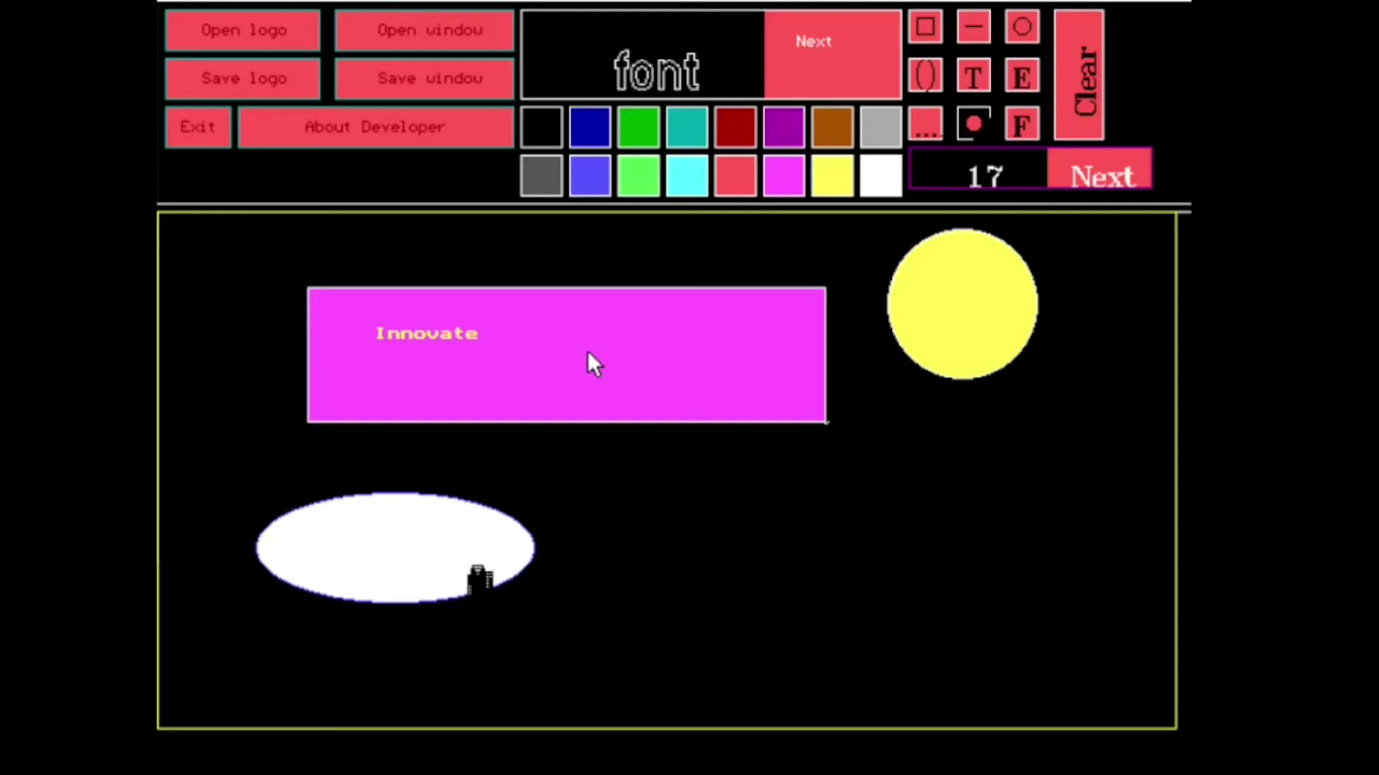
Step: Stamp the user's name in outline lettering inside the magenta rectangle beside Innovate
click(544, 332)
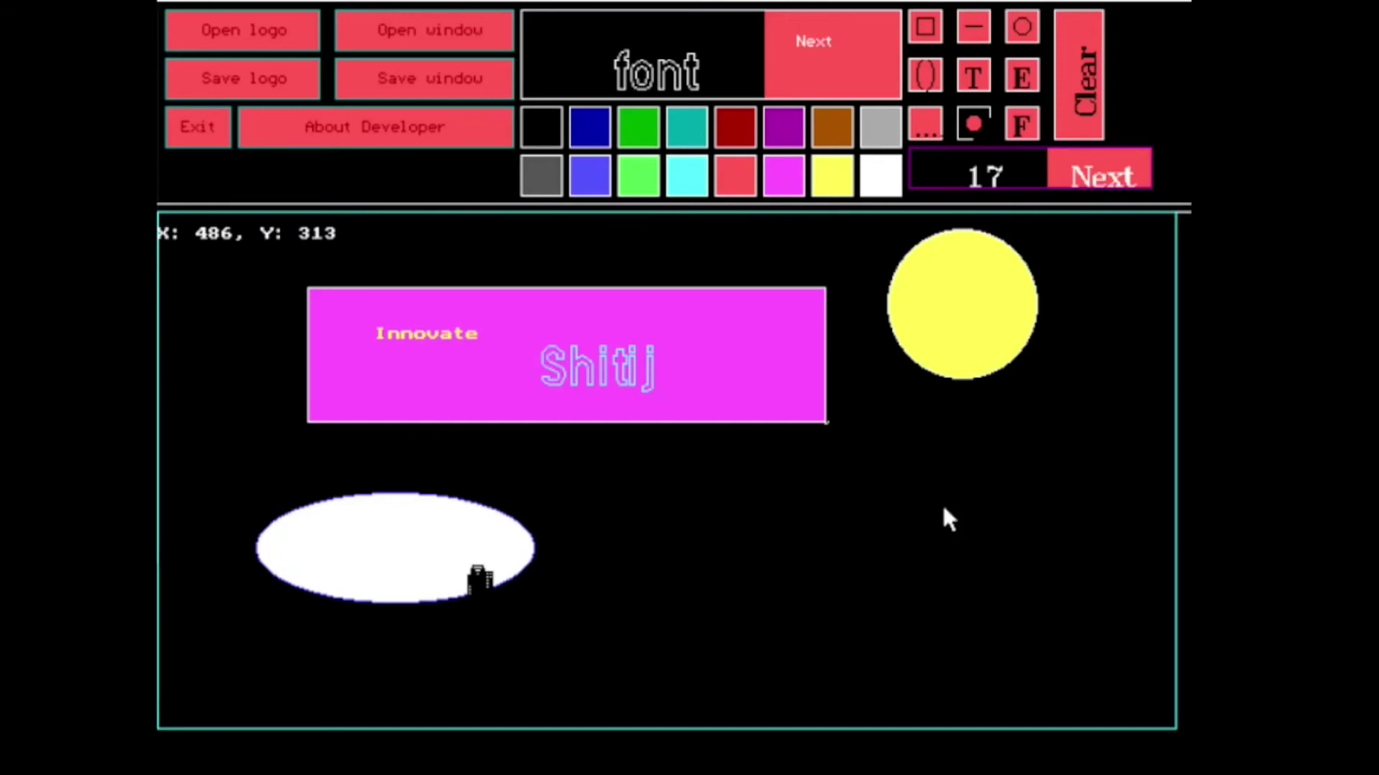
Step: Save the drawing as logo file a.ppm, then clear the canvas to blank
click(269, 78)
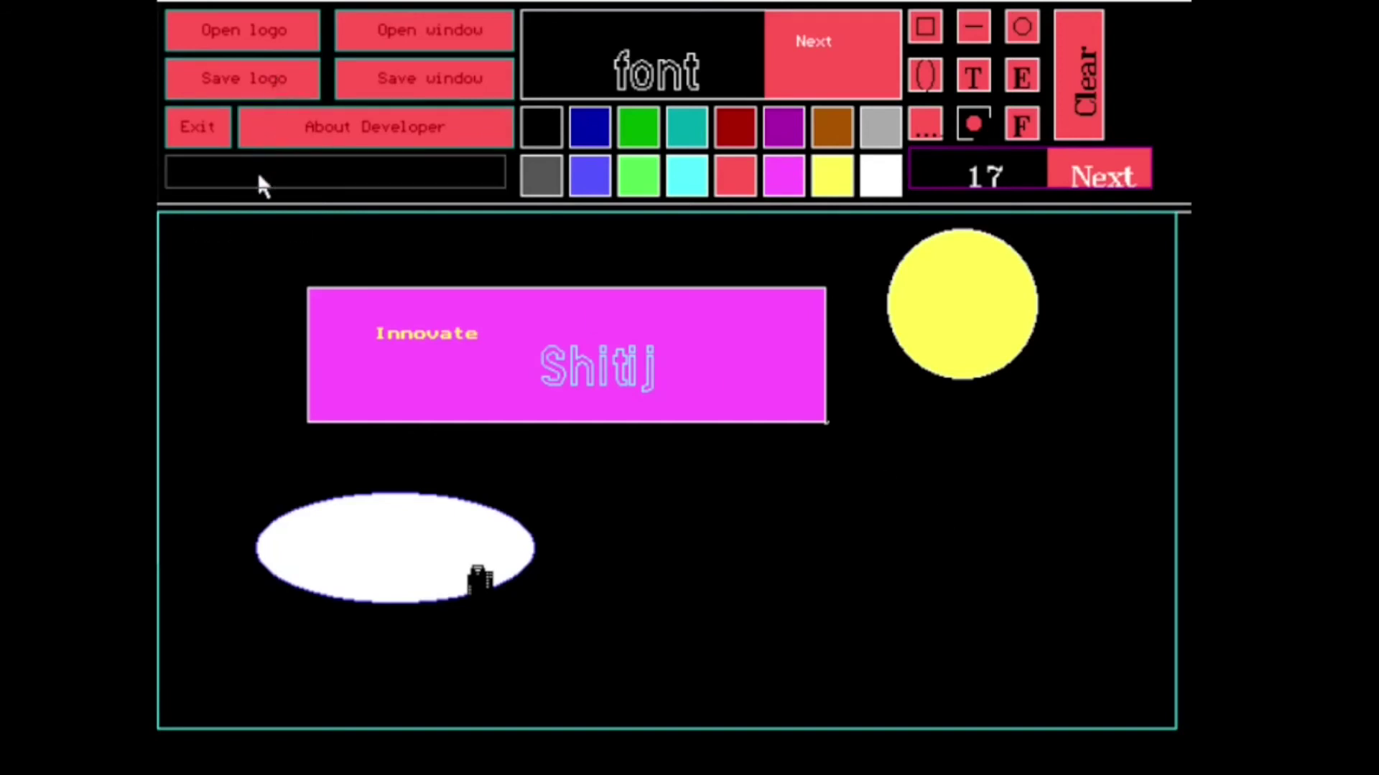
text(a.ppm)
key(Return)
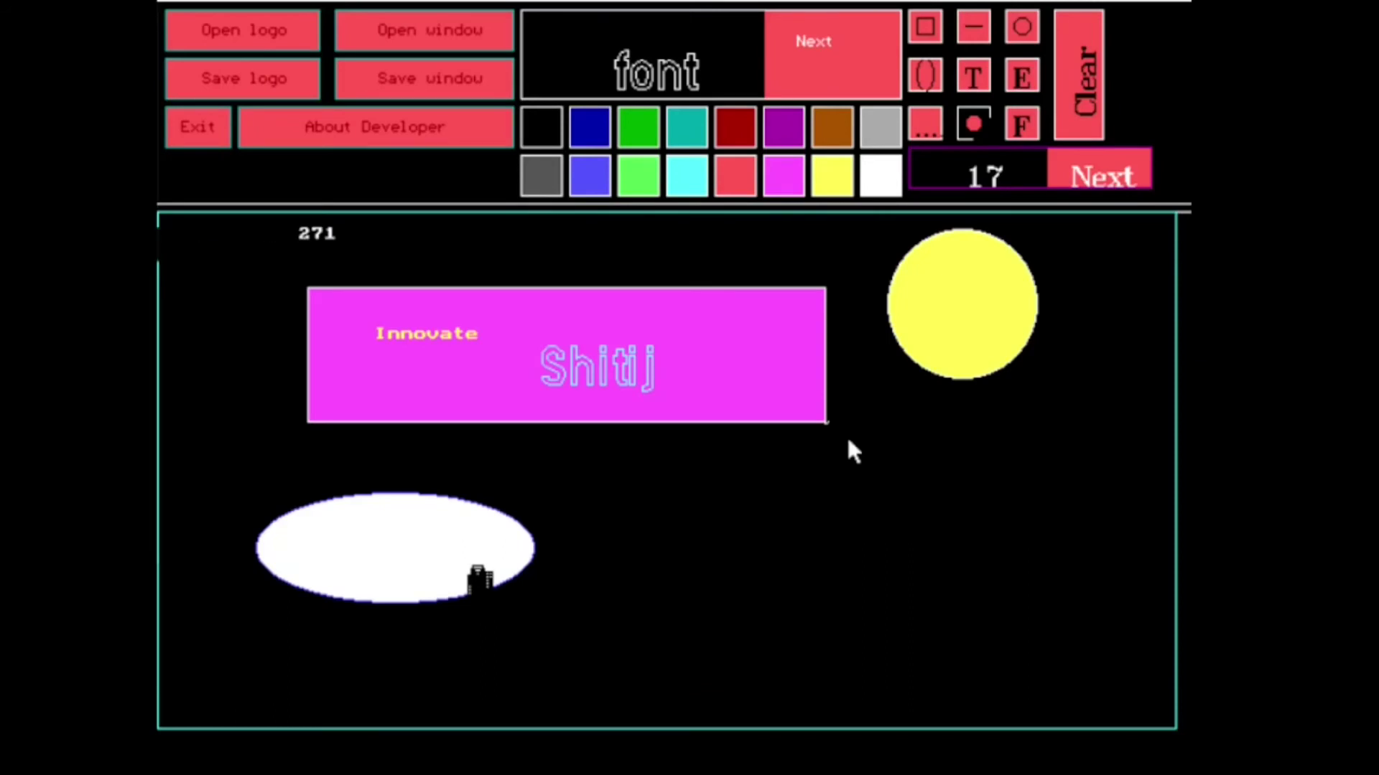
click(1077, 97)
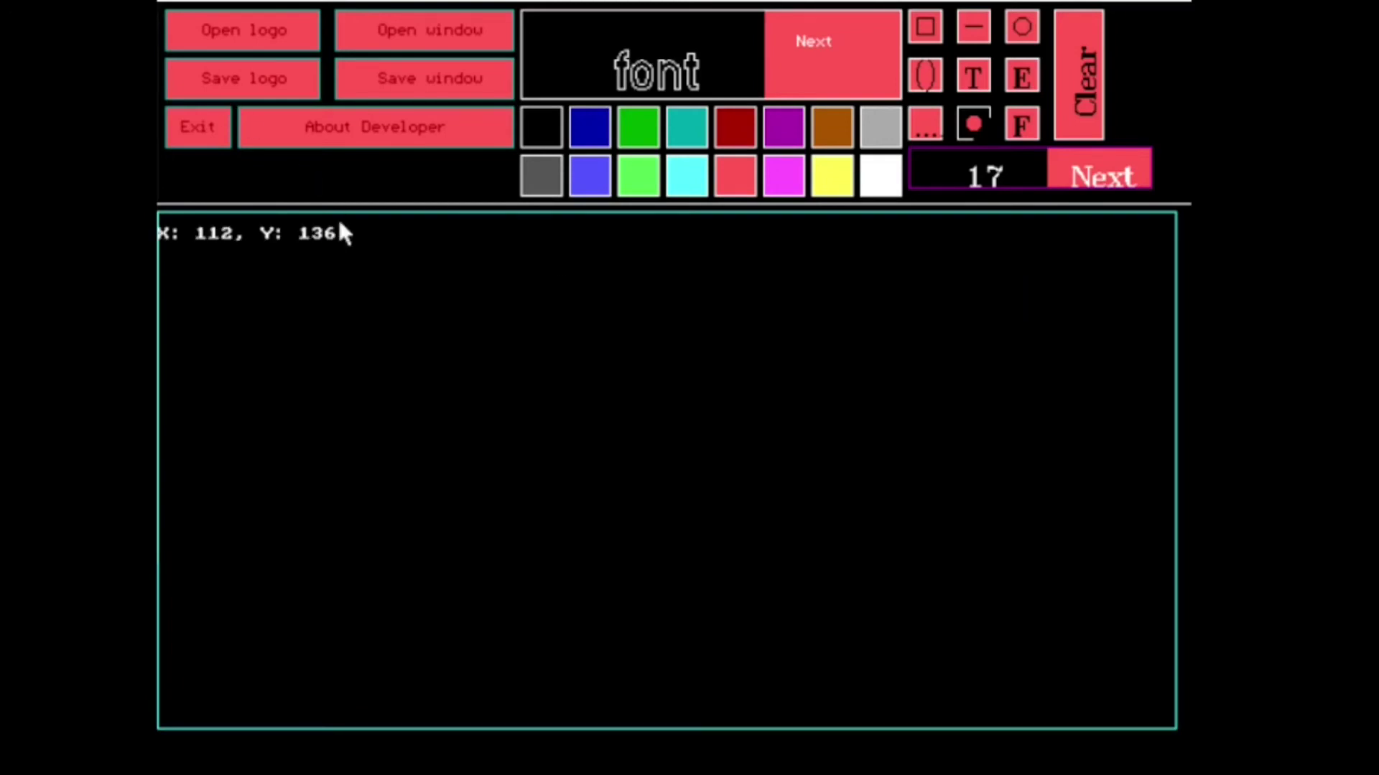
Step: Reload the saved logo file a.ppm onto the paint program's canvas
click(280, 29)
text(a.ppm)
key(Return)
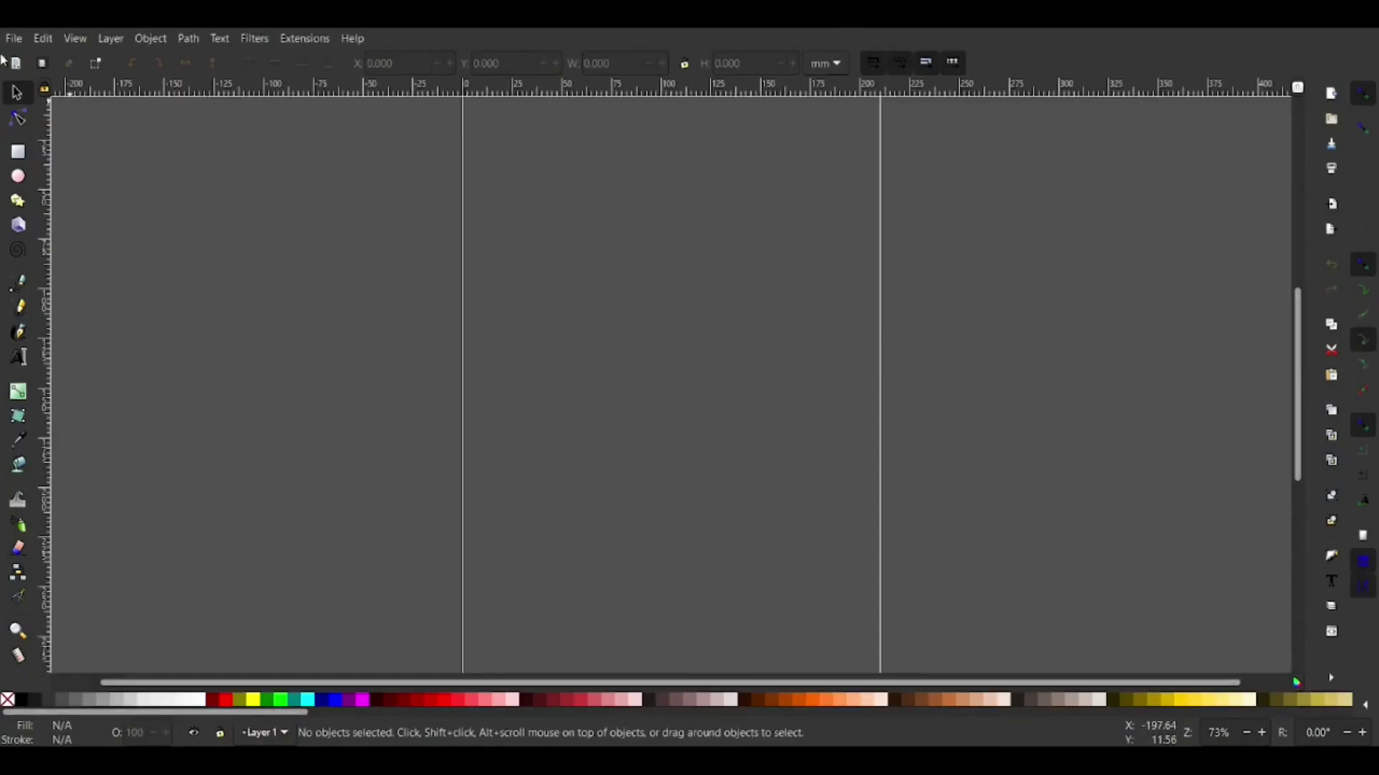
Step: Open a.ppm in Inkscape to view the magenta logo banner
click(13, 38)
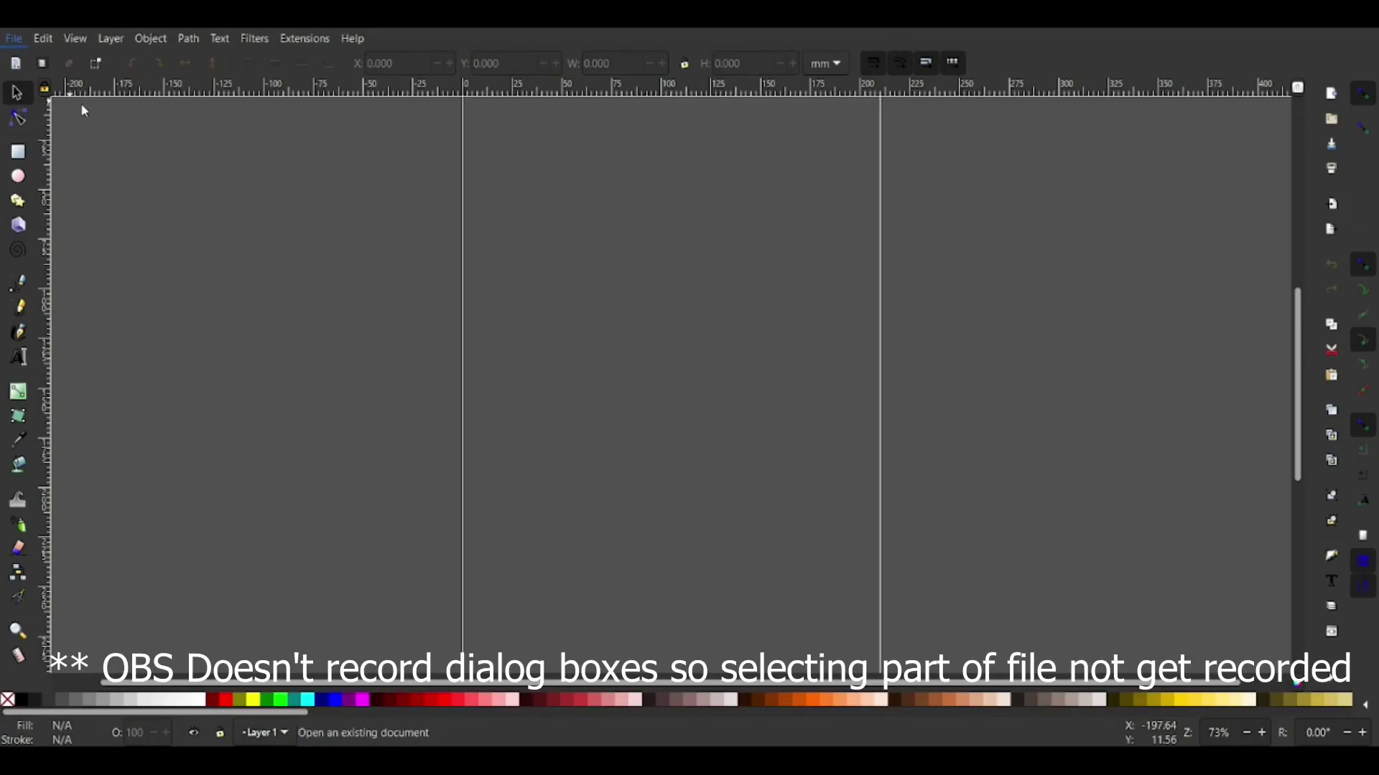
double_click(557, 369)
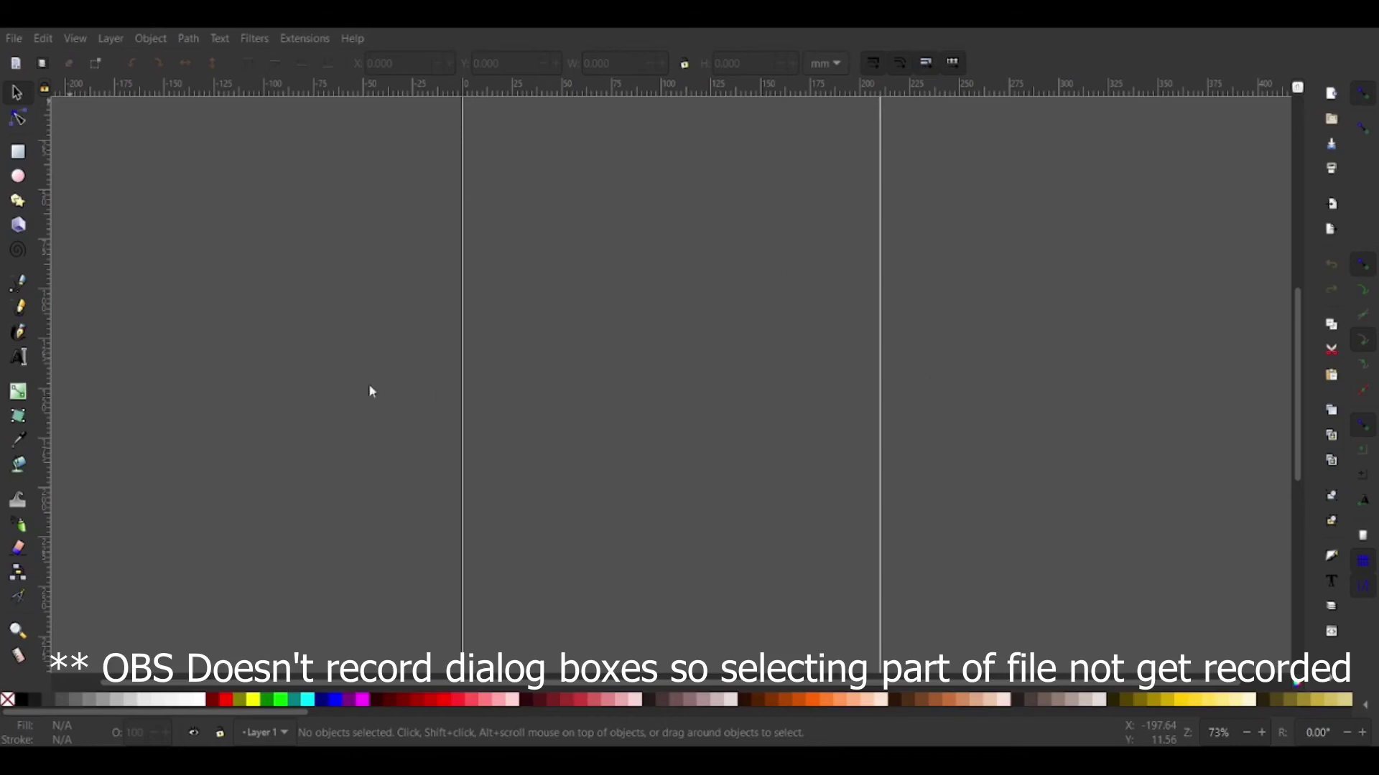
double_click(351, 334)
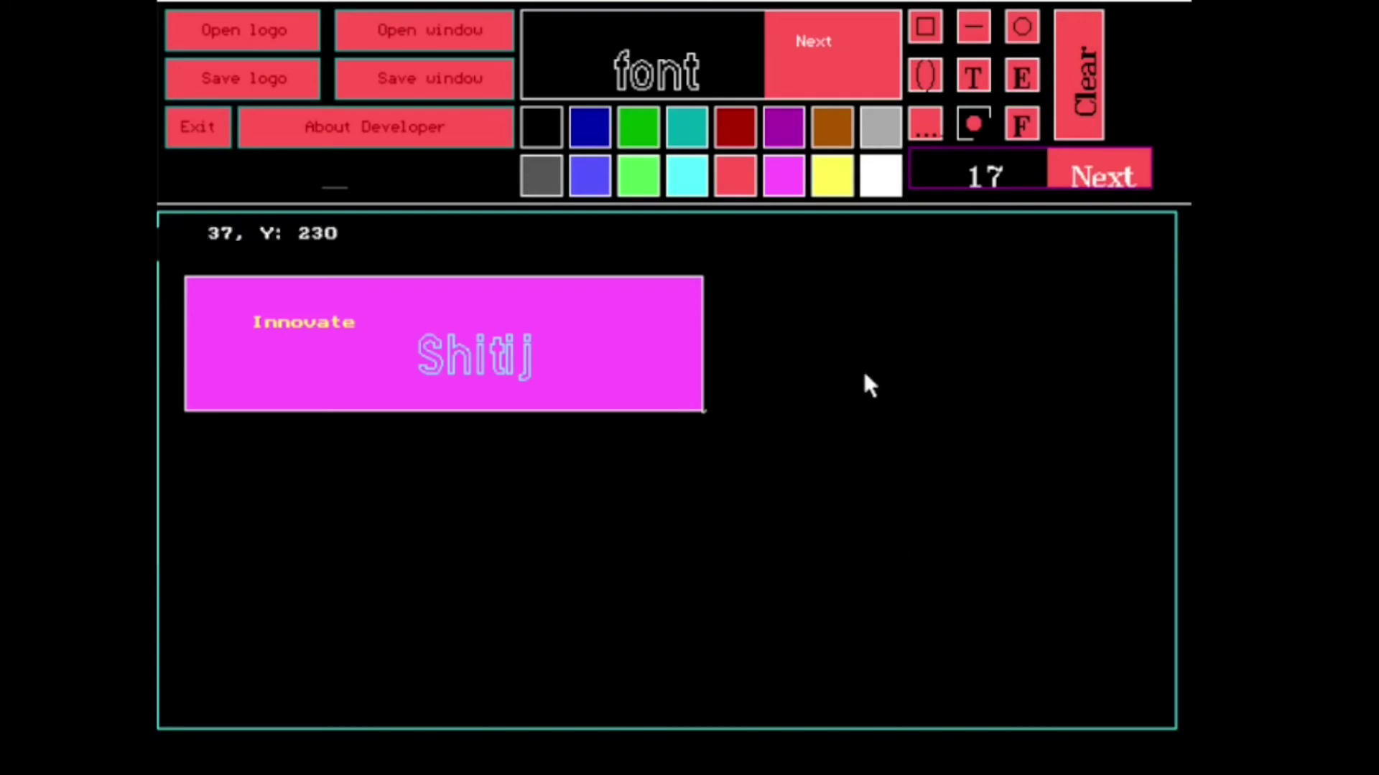
Step: Draw an outer rectangle at the lower right with a smaller rectangle nested inside it
click(928, 28)
click(668, 515)
click(982, 630)
click(1028, 655)
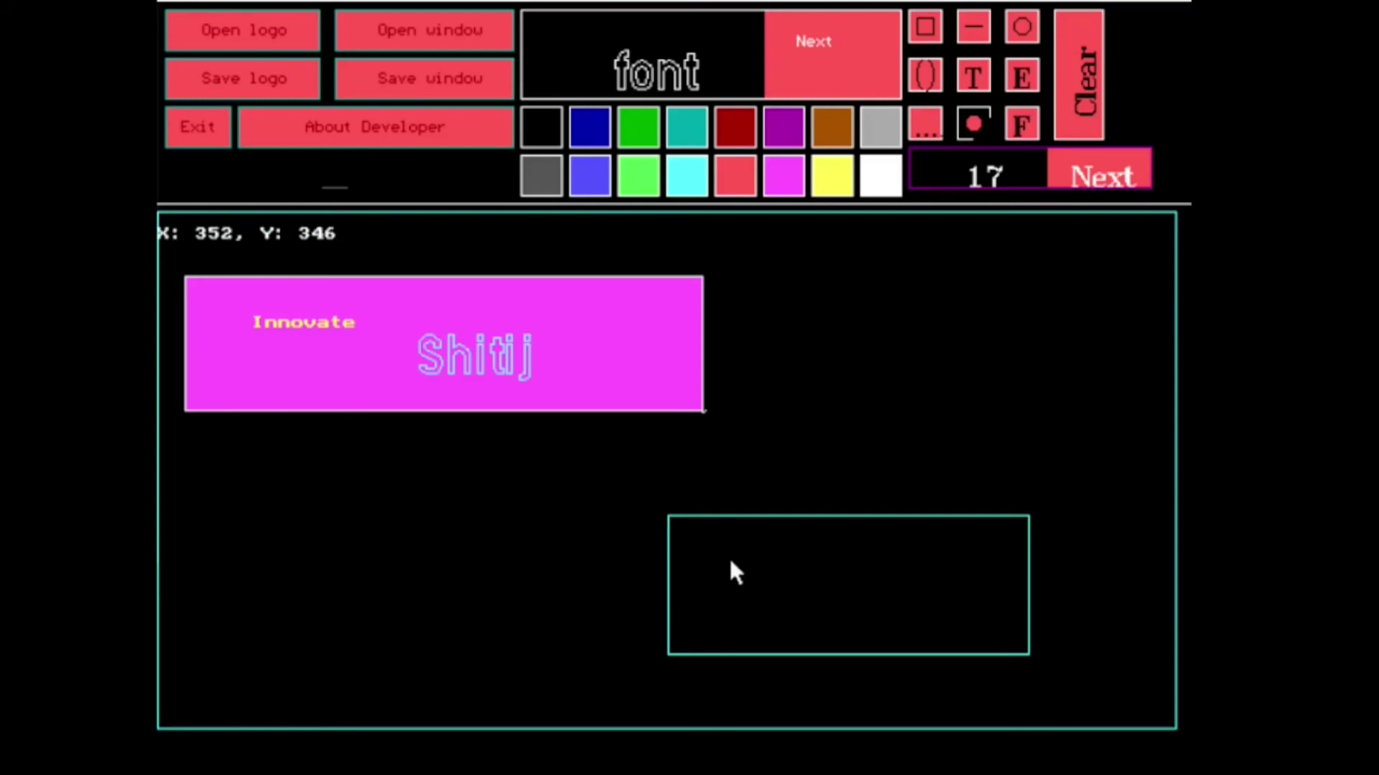
click(738, 583)
click(977, 622)
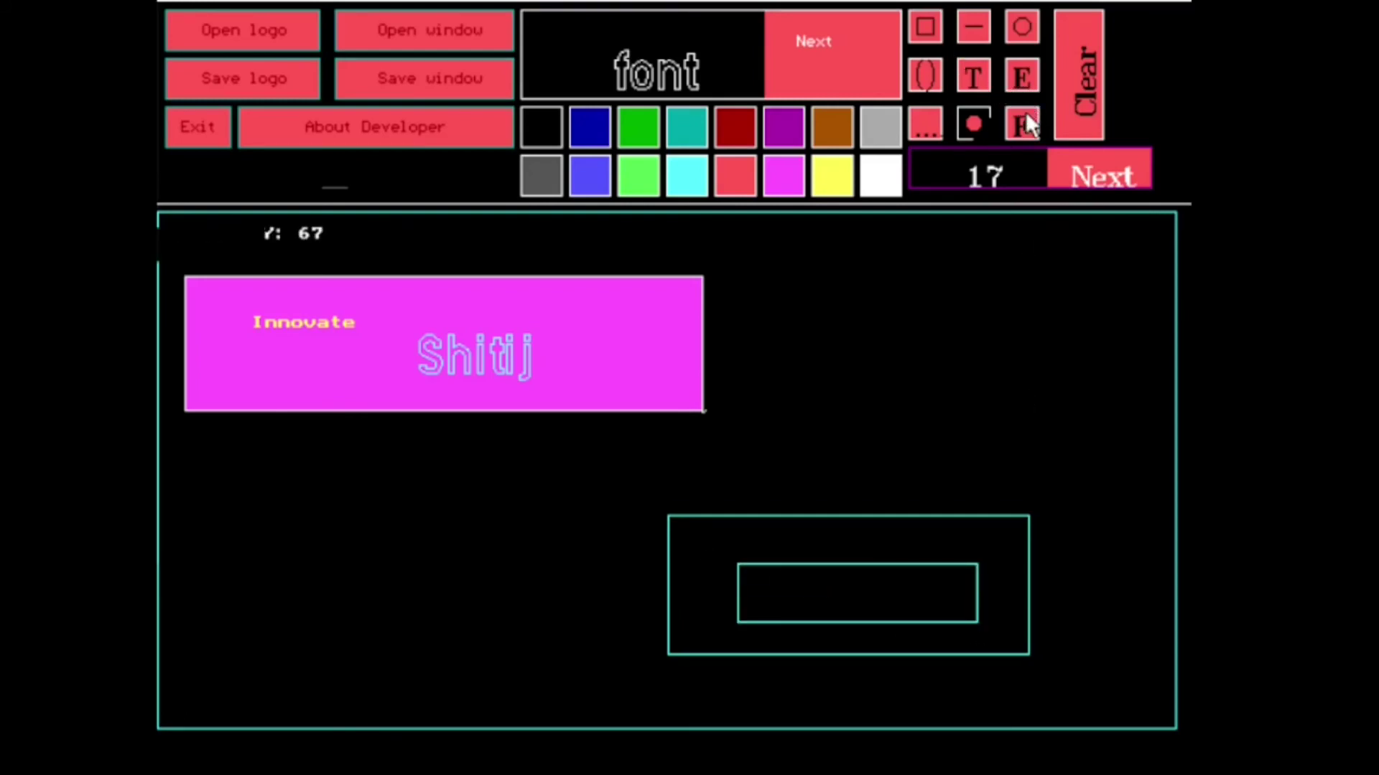
Step: Fill the ring magenta and the centre red, then add two red circle outlines top right
click(787, 173)
click(725, 556)
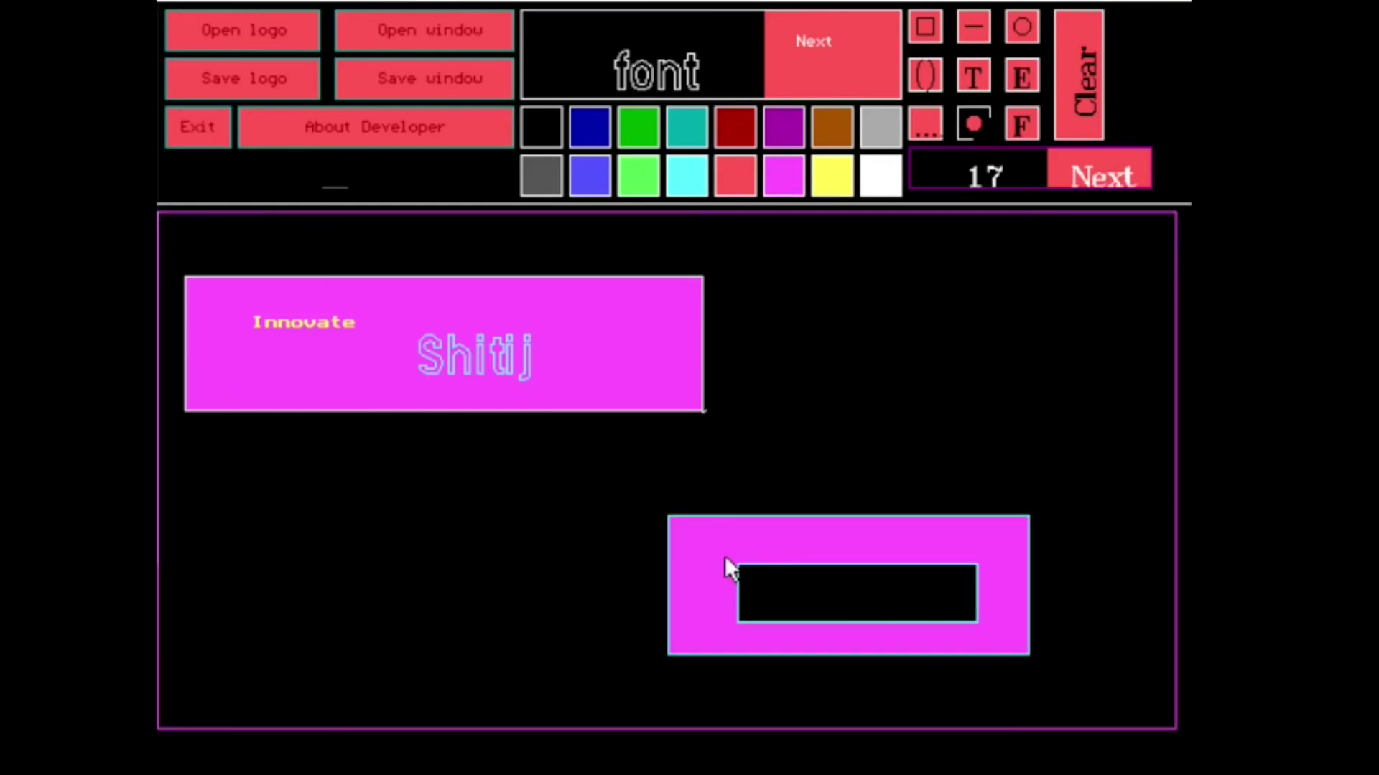
click(739, 179)
click(827, 575)
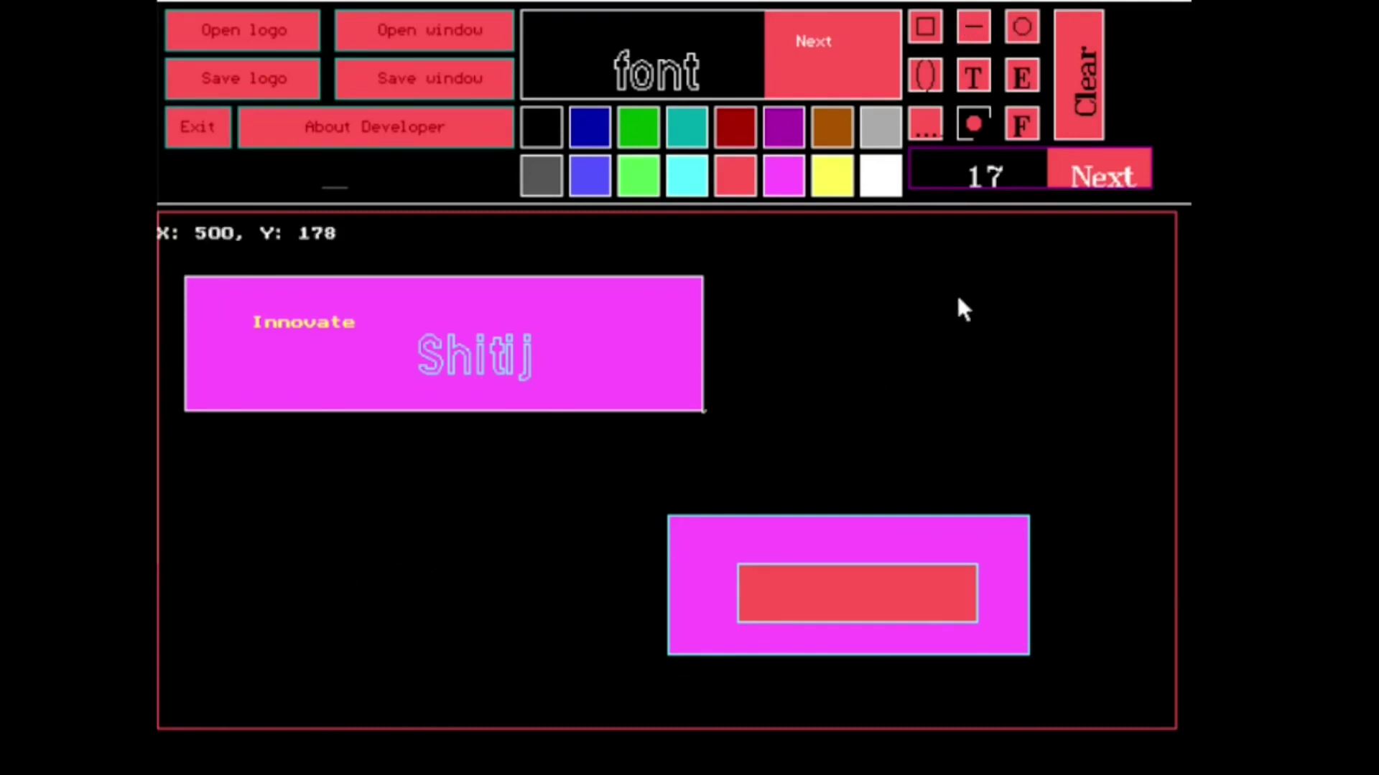
drag(952, 296, 1052, 374)
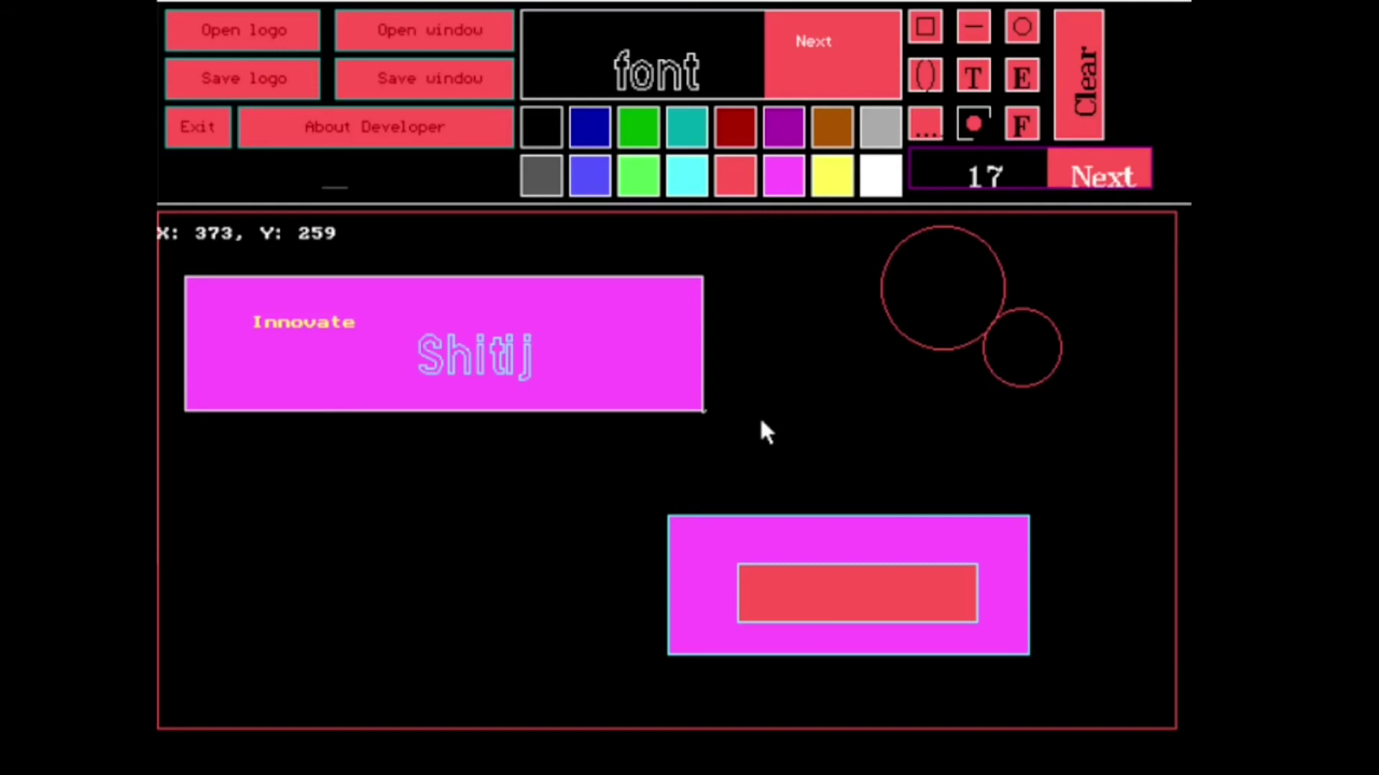
Step: Save the entire paint window as the image file w.ppm
click(398, 85)
text(w.ppm)
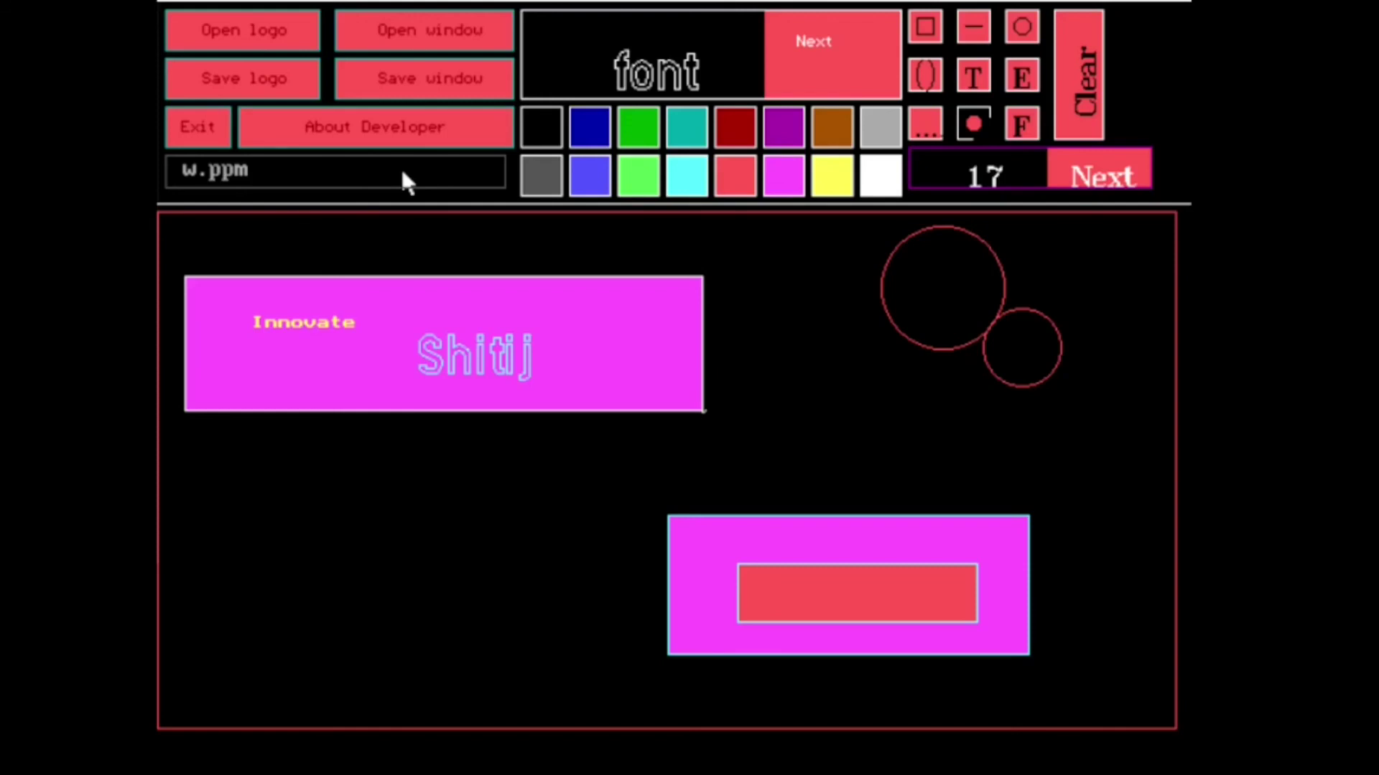
key(Return)
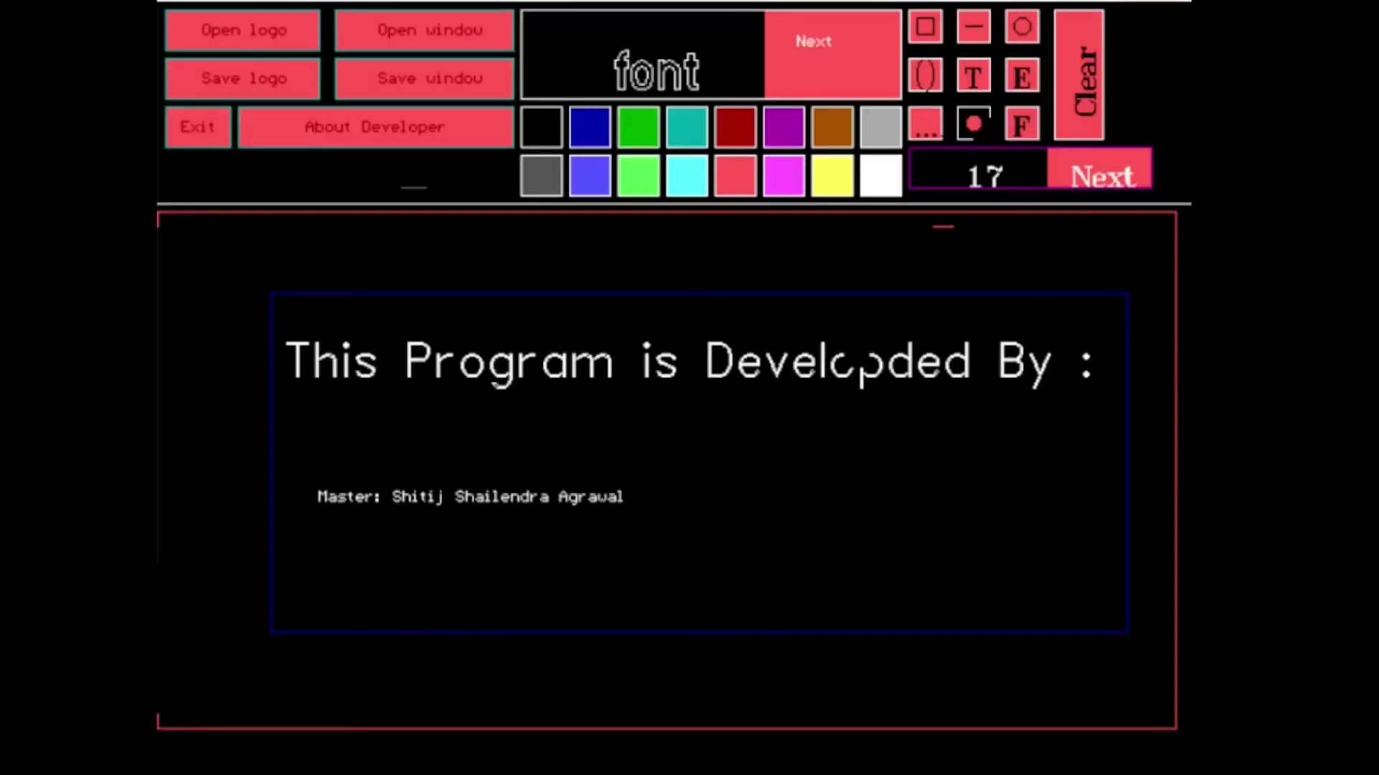
Step: Wipe the canvas clean and display the About Developer credits screen
click(1081, 48)
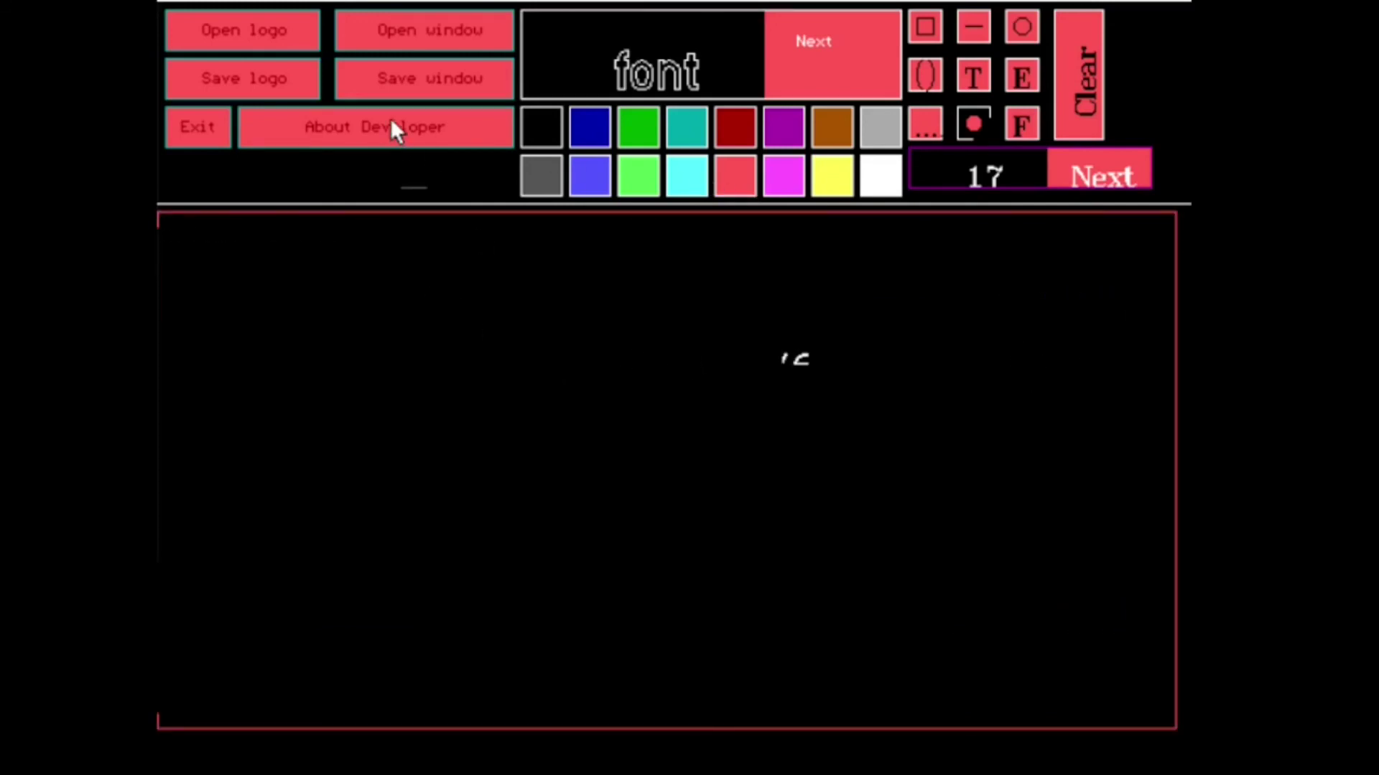
click(374, 127)
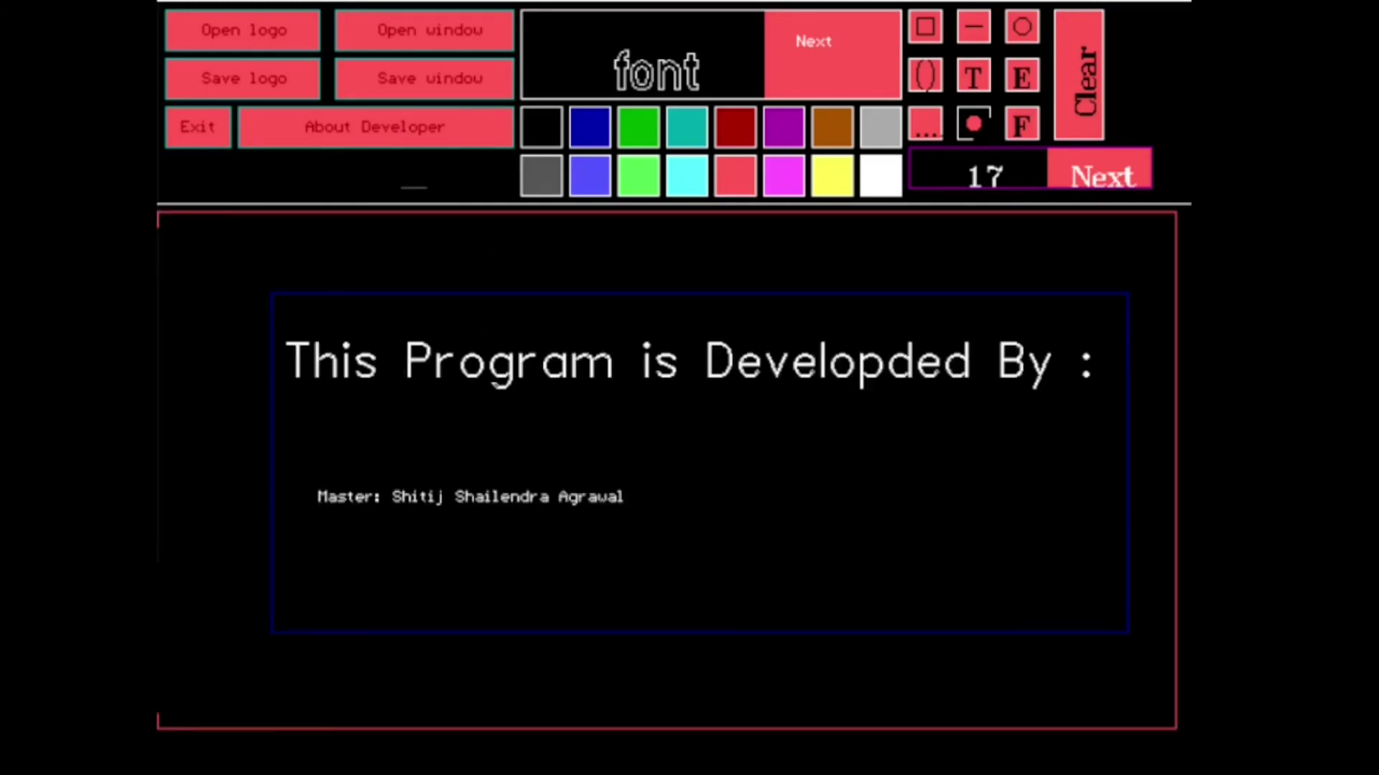